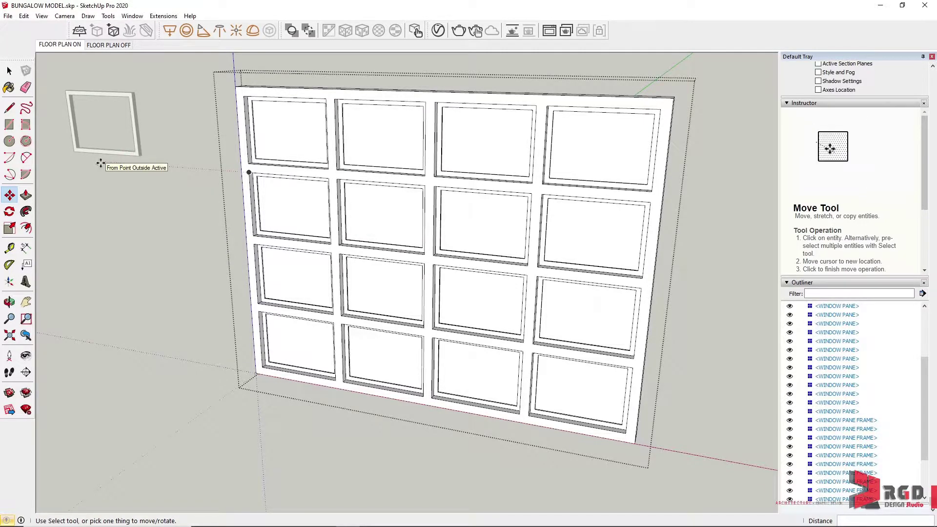
- Paint the glass panes in the window's top row with Translucent Glass Dark Green from the Glass and Mirrors materials
key(b)
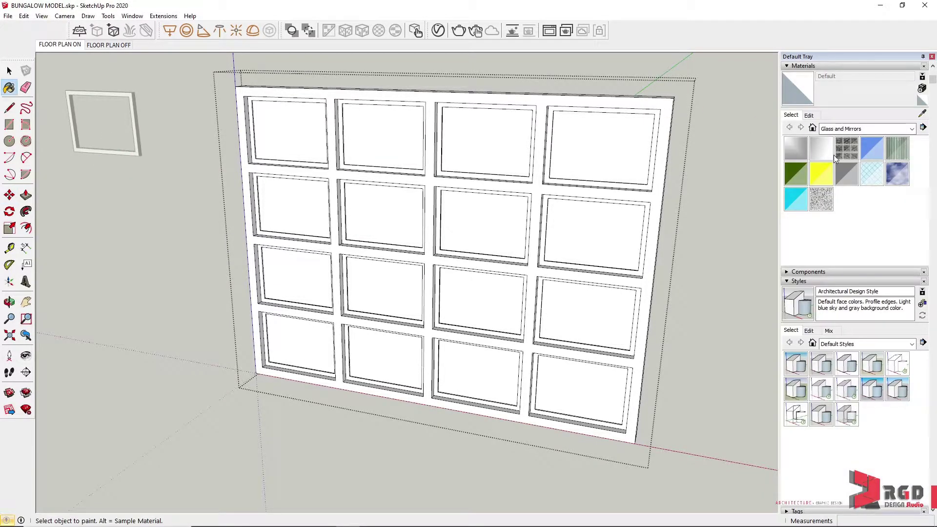
click(911, 130)
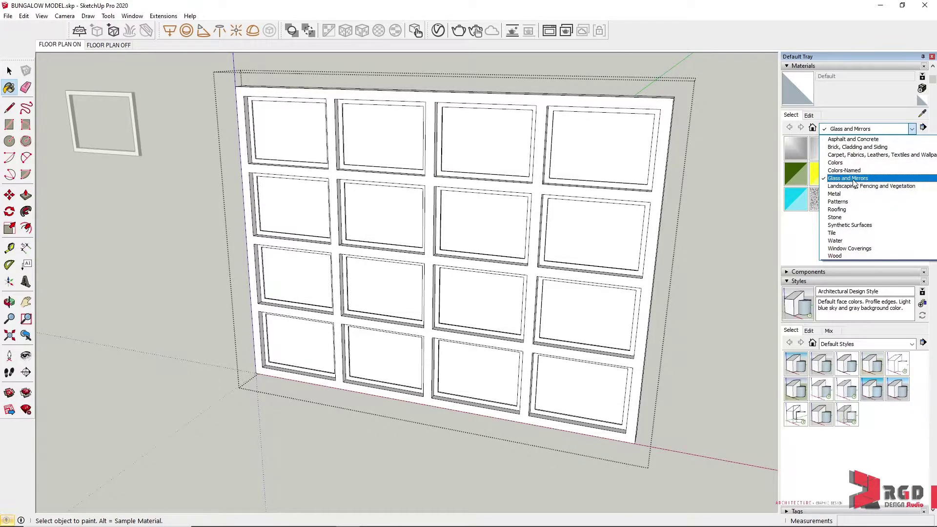
click(853, 178)
click(913, 130)
click(913, 129)
click(911, 129)
click(913, 130)
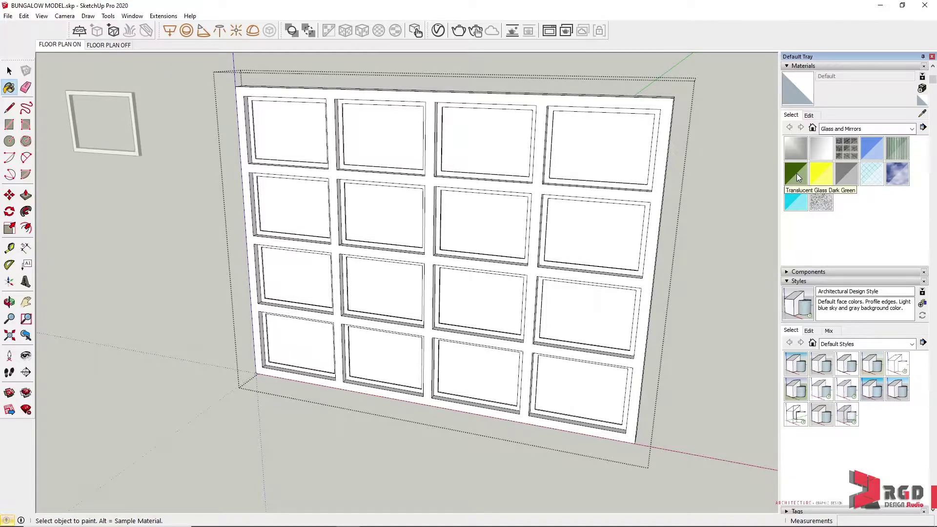
click(796, 173)
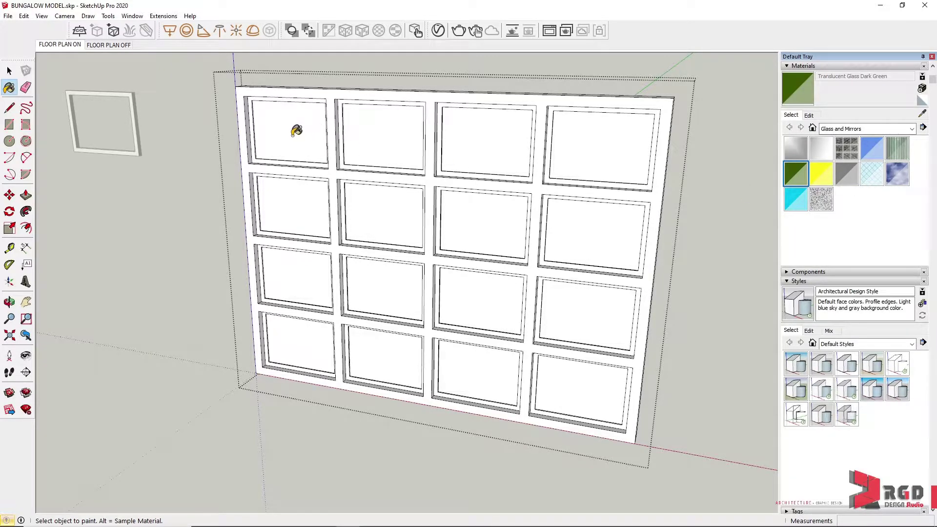
scroll(297, 131, up, 3)
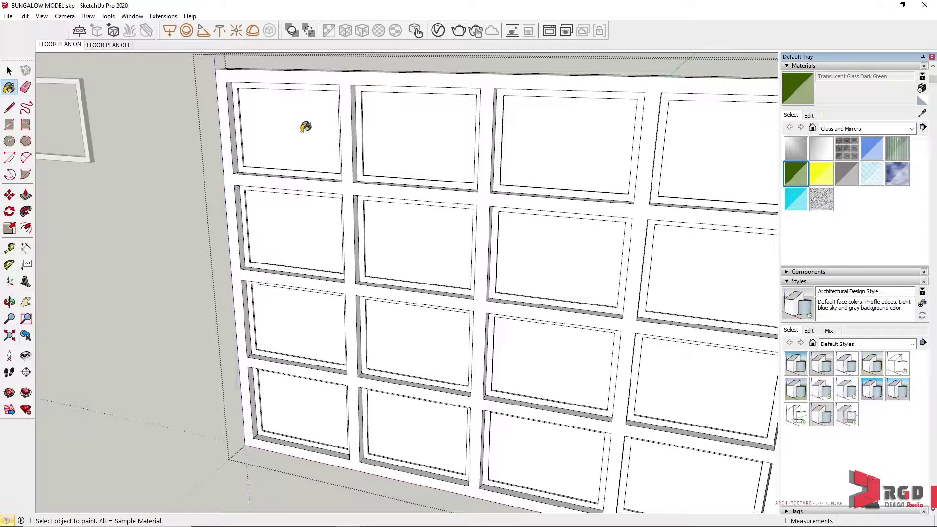
click(306, 127)
mouse_move(466, 186)
middle_down()
mouse_move(272, 235)
mouse_move(584, 197)
middle_up()
click(439, 139)
click(582, 139)
click(719, 144)
- Paint the remaining panes in the lower rows of the window with Translucent Glass Dark Green
click(720, 244)
click(575, 249)
click(432, 247)
click(314, 254)
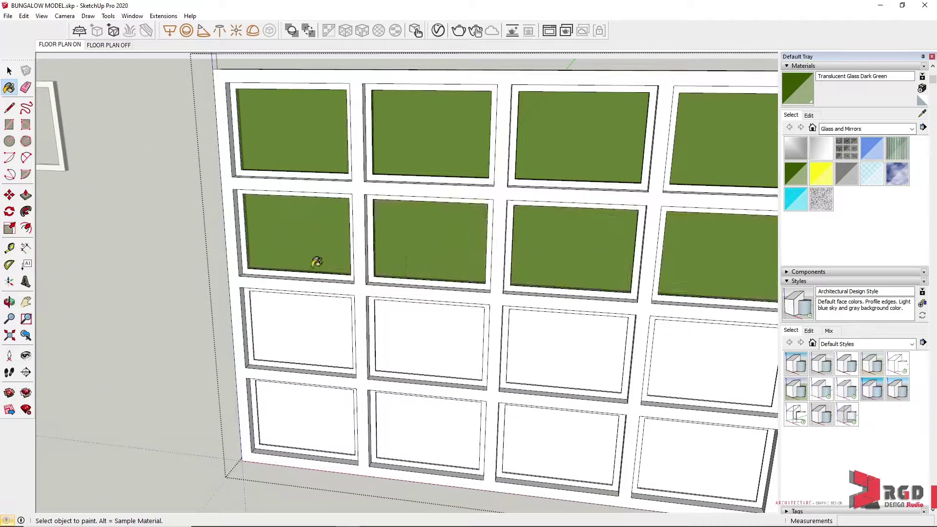
click(310, 329)
click(429, 340)
click(566, 351)
click(703, 366)
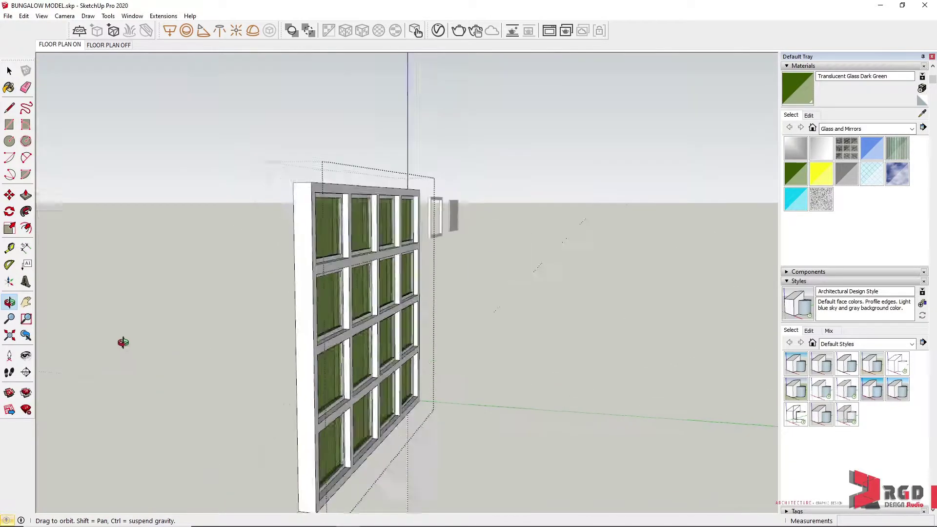
- Show the model's component list at the WINDOW PANE component
middle_drag(123, 343, 628, 385)
click(786, 272)
scroll(868, 384, down, 5)
scroll(873, 389, up, 1)
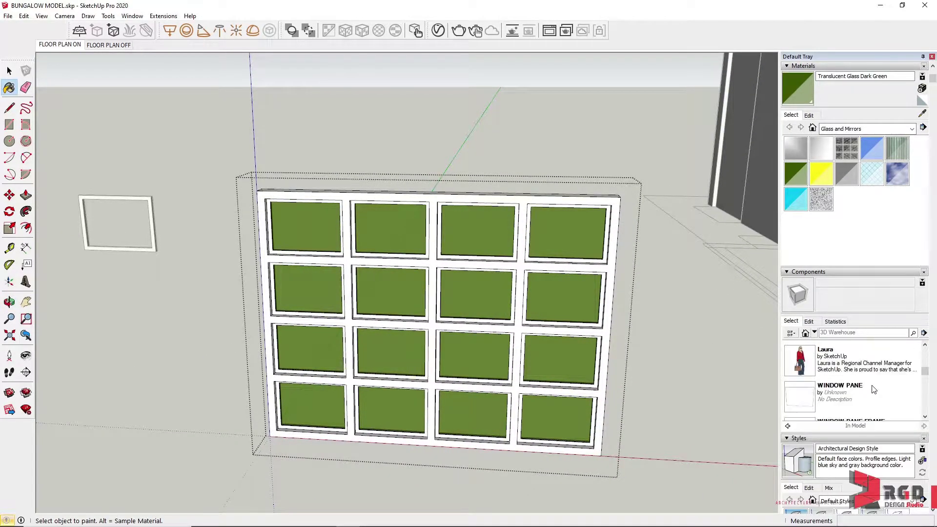
middle_drag(698, 278, 661, 295)
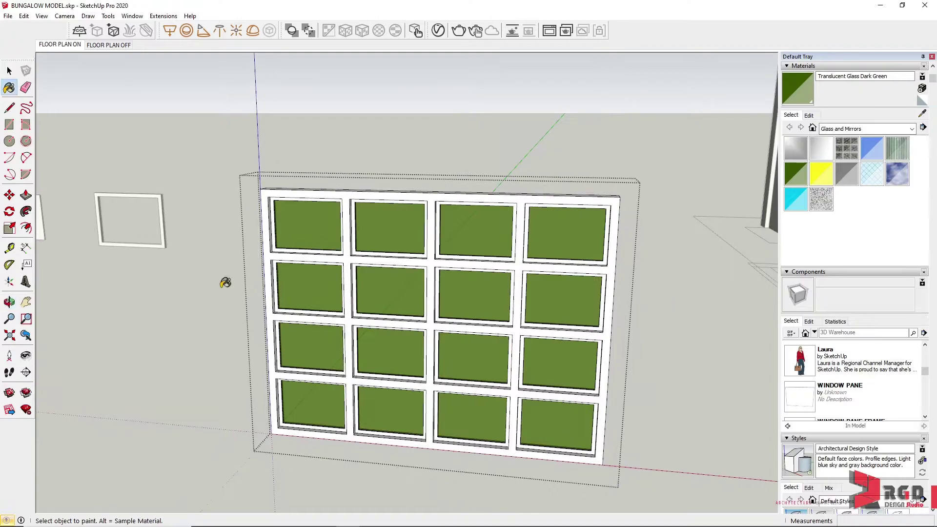
- Choose Wood Veneer 01 from the Wood materials as the paint for the pane frames
scroll(320, 324, up, 3)
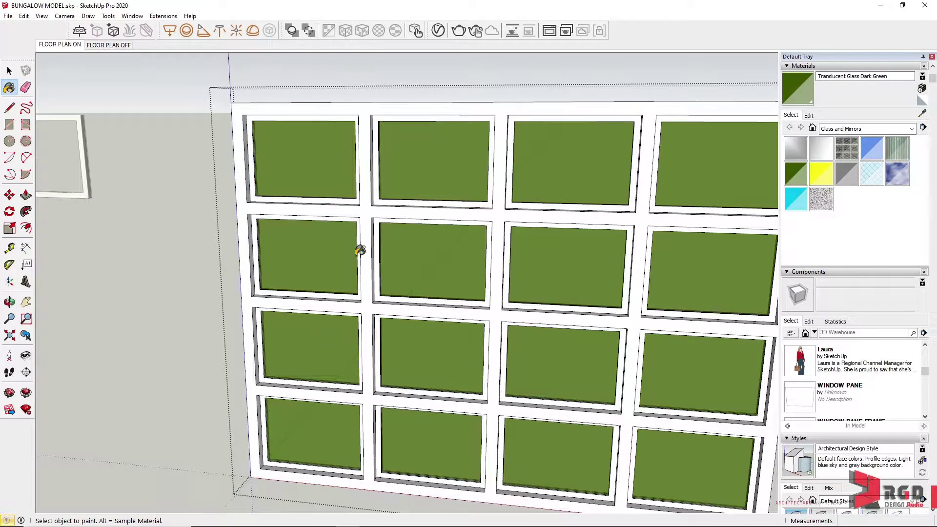
scroll(259, 175, up, 3)
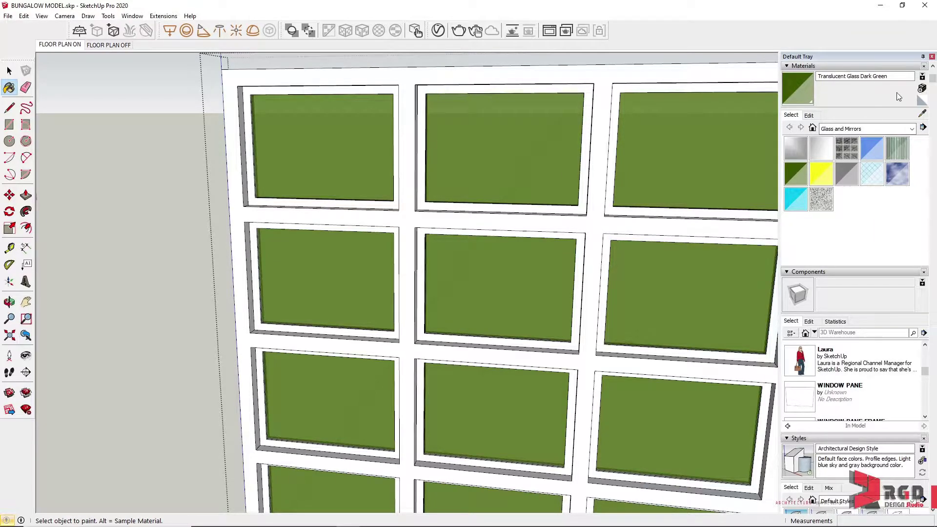
click(912, 129)
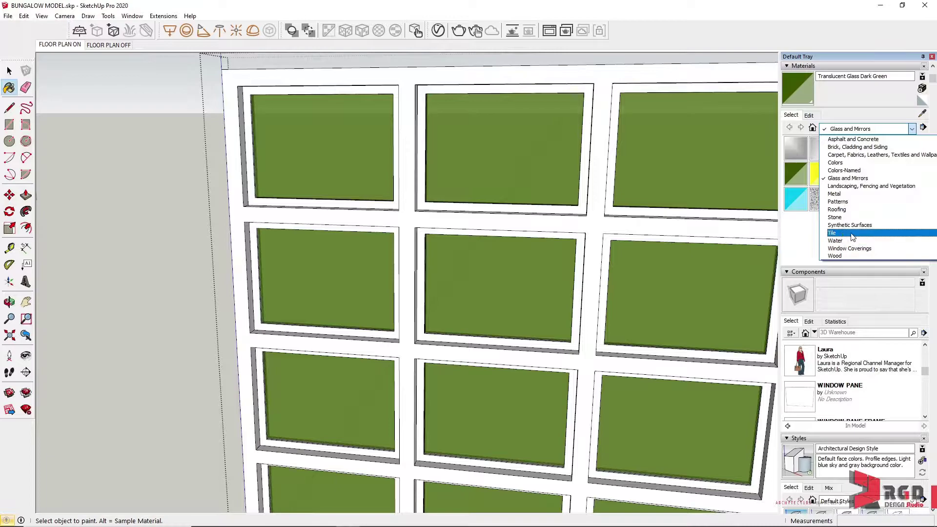
click(839, 256)
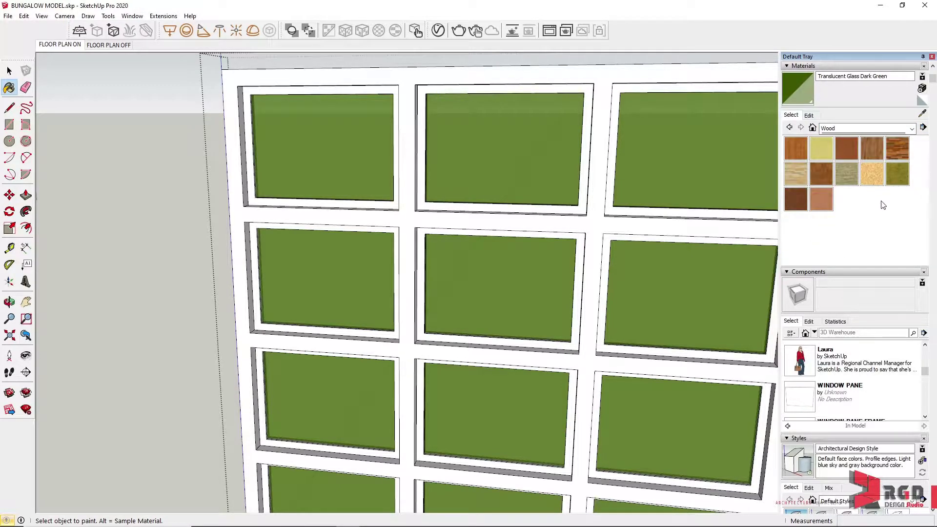
click(797, 200)
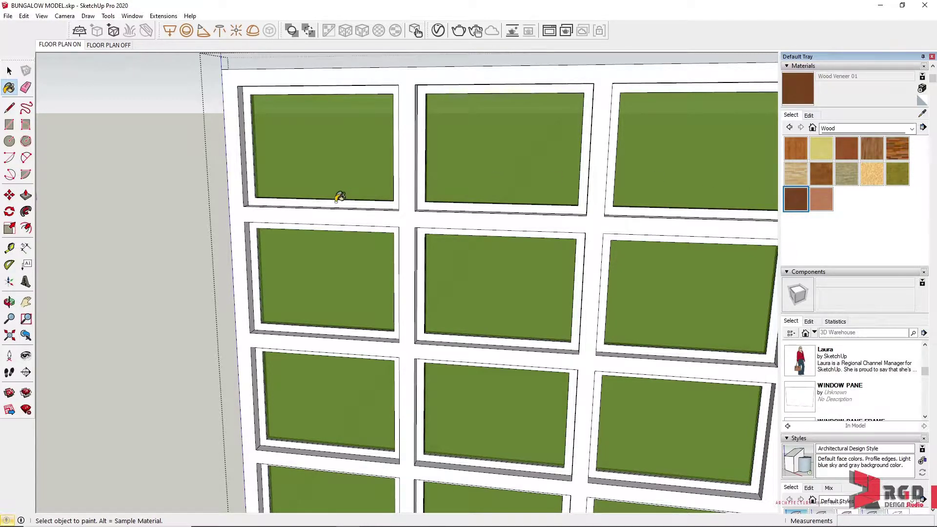
- Try painting only the top-left pane frame with Wood Veneer 01, and undo that paint
scroll(340, 196, up, 3)
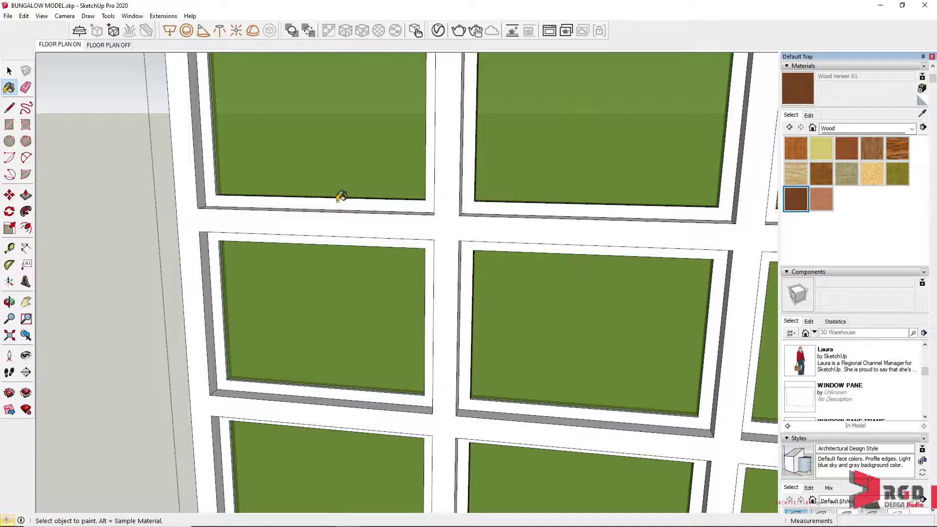
click(338, 199)
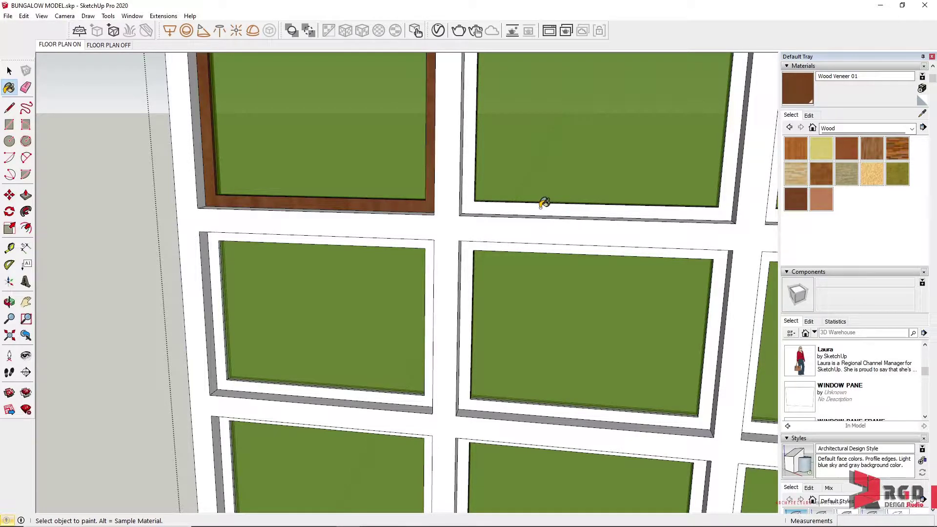
scroll(540, 189, down, 4)
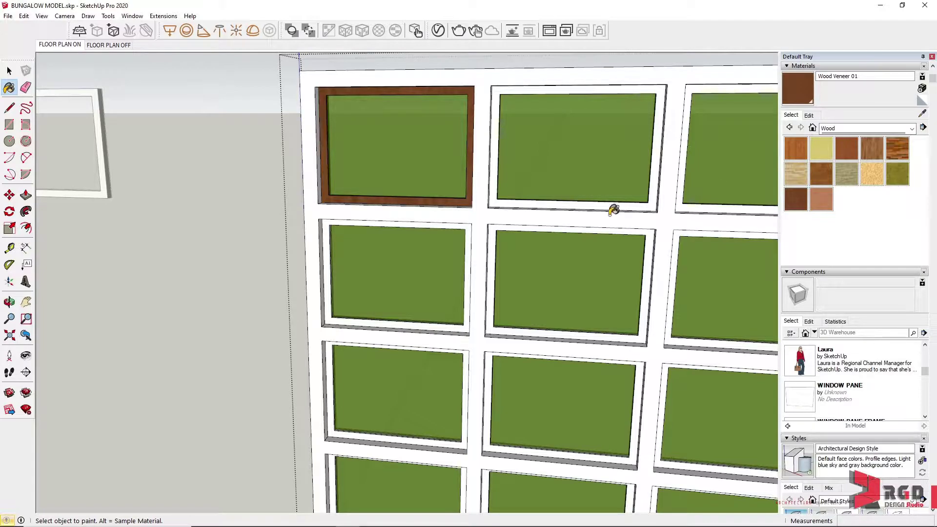
scroll(611, 211, down, 4)
shift+middle_drag(709, 243, 521, 232)
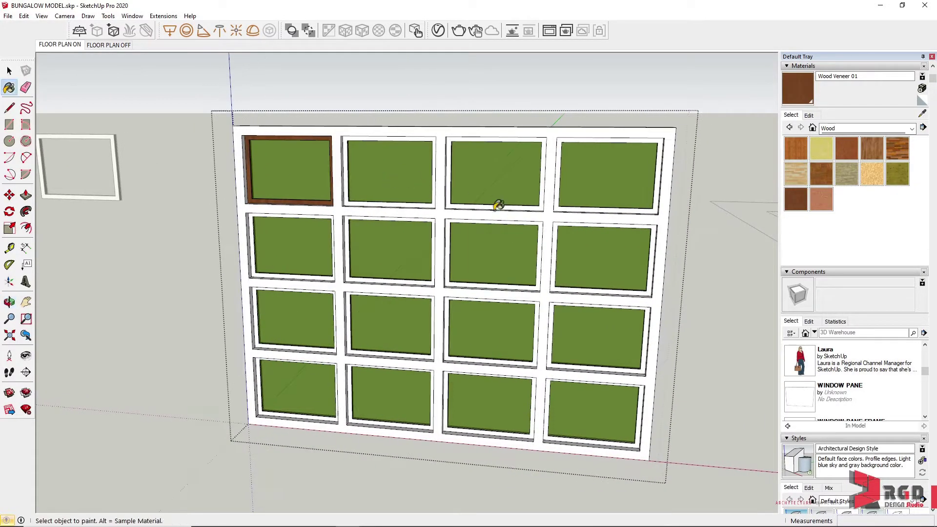
scroll(171, 170, up, 2)
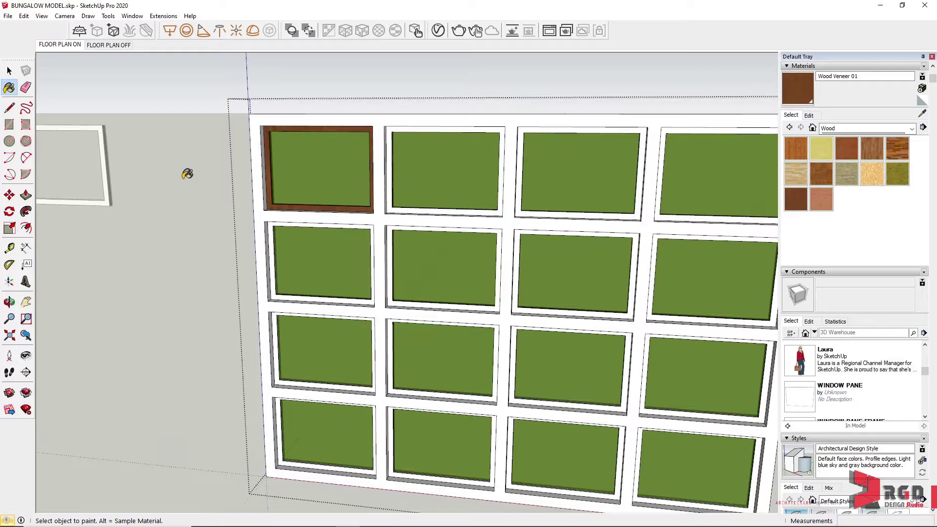
key(ctrl)
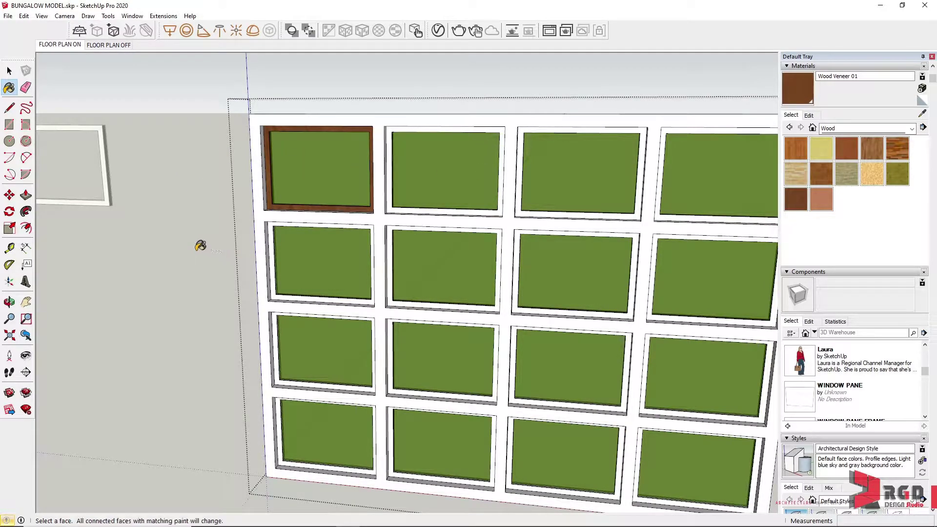
key(ctrl+z)
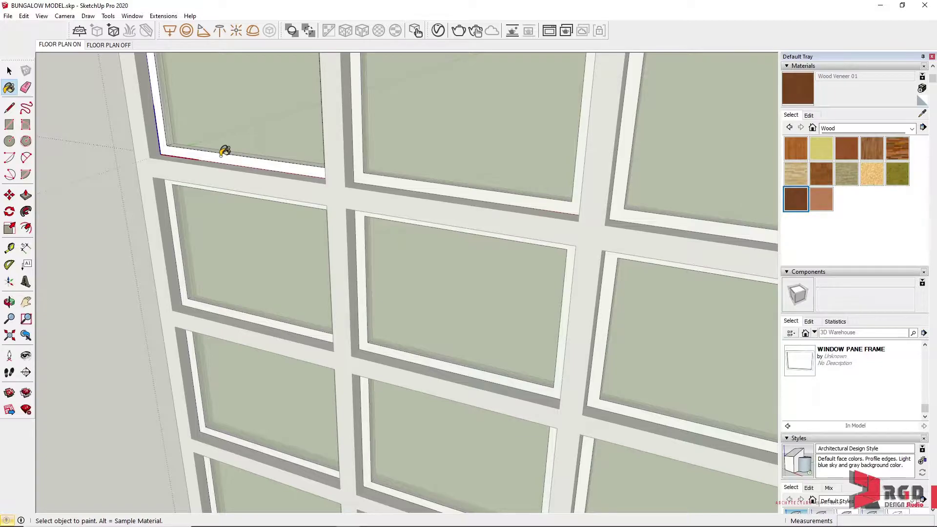
- Paint the front face of the top-left WINDOW PANE FRAME with Wood Veneer 01 inside the component
click(221, 155)
middle_drag(292, 160, 420, 221)
scroll(418, 223, down, 3)
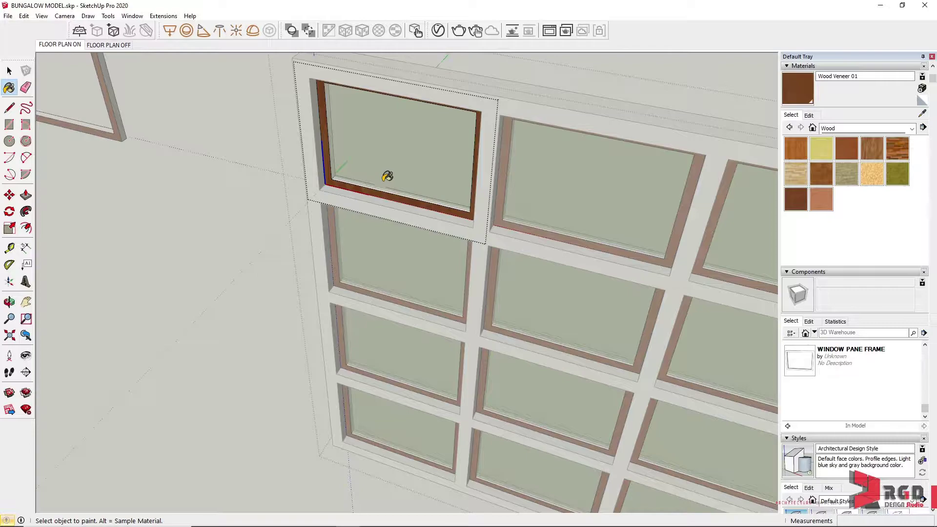
mouse_move(405, 185)
middle_down()
mouse_move(372, 199)
mouse_move(405, 192)
mouse_move(215, 165)
mouse_move(271, 155)
middle_up()
scroll(267, 160, up, 1)
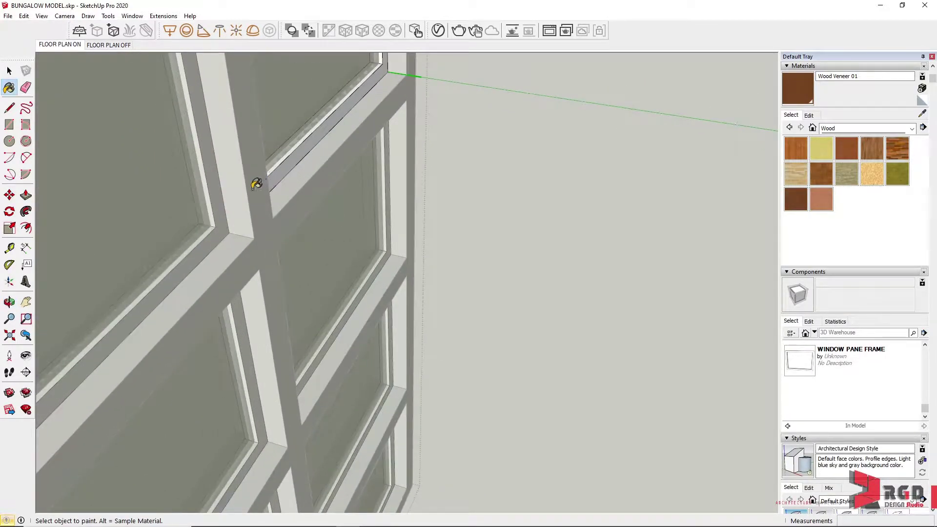
mouse_move(230, 184)
middle_down()
mouse_move(350, 205)
mouse_move(205, 188)
middle_up()
scroll(204, 188, down, 2)
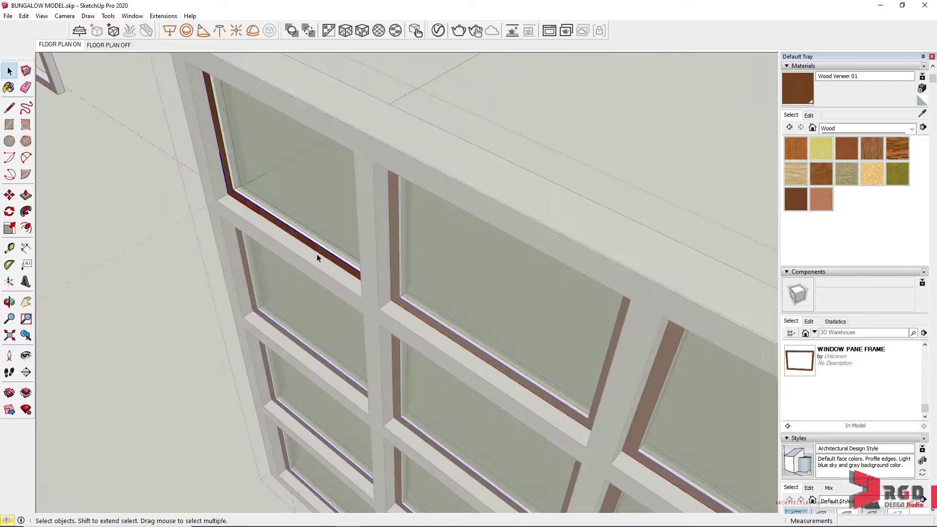
- Select all of the pane frame's geometry, paint every face with Wood Veneer 01, and leave component editing
mouse_move(317, 253)
middle_down()
mouse_move(296, 192)
mouse_move(358, 205)
mouse_move(332, 269)
middle_up()
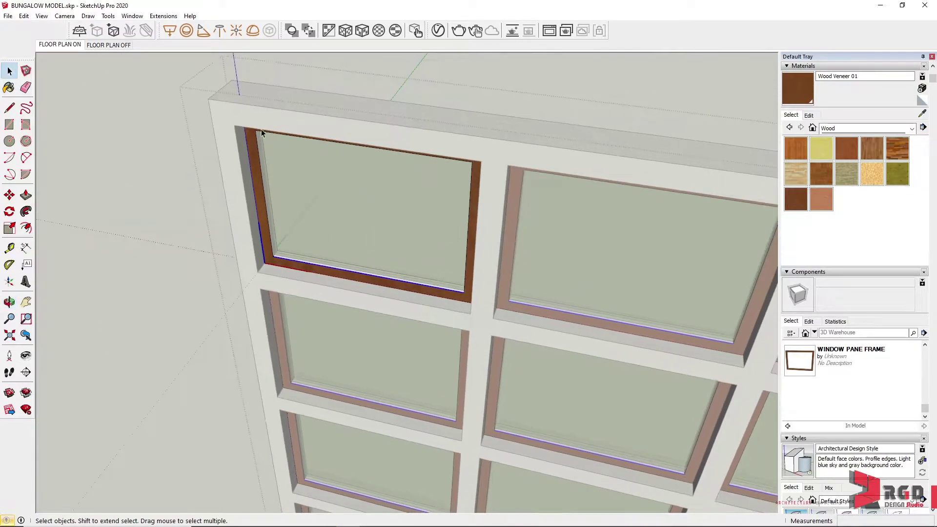
drag(157, 80, 526, 339)
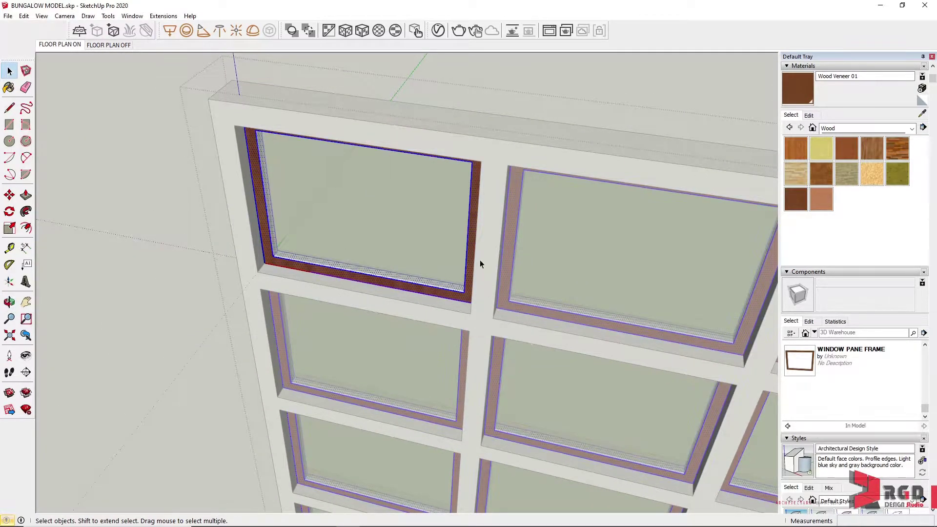
click(796, 197)
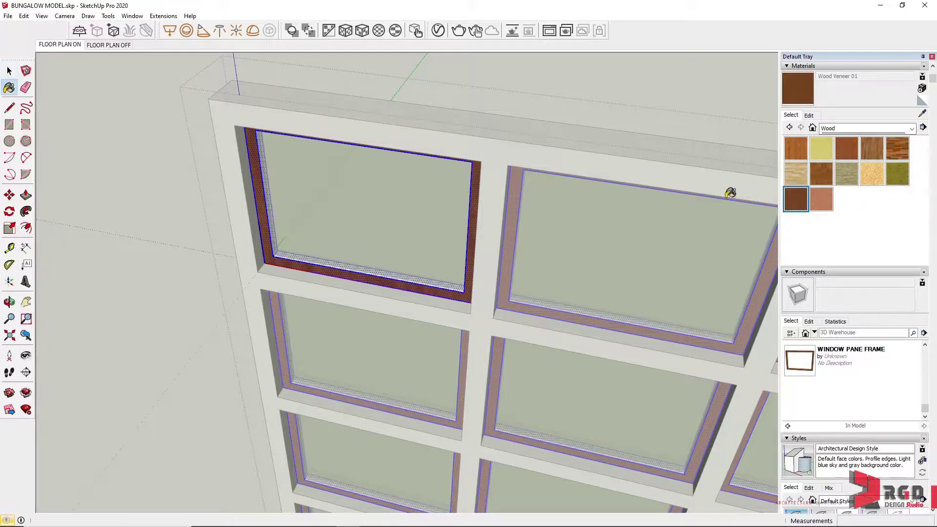
click(432, 283)
middle_drag(545, 265, 393, 274)
mouse_move(586, 232)
shift+middle_down()
mouse_move(544, 182)
mouse_move(367, 268)
shift+middle_up()
mouse_move(367, 267)
middle_down()
mouse_move(413, 226)
mouse_move(427, 238)
mouse_move(310, 196)
middle_up()
click(273, 183)
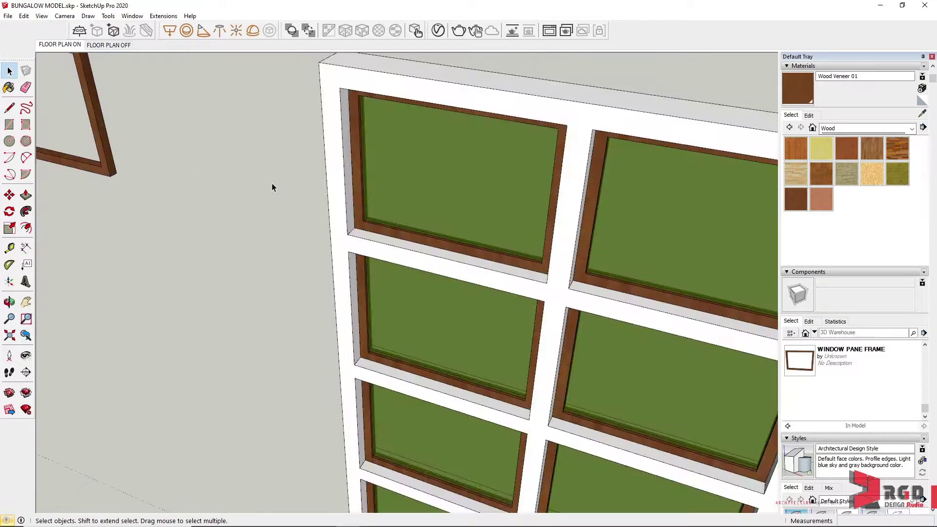
- Examine the painted panes and wooden frames of the whole window from several angles
scroll(394, 271, down, 5)
middle_drag(463, 363, 527, 254)
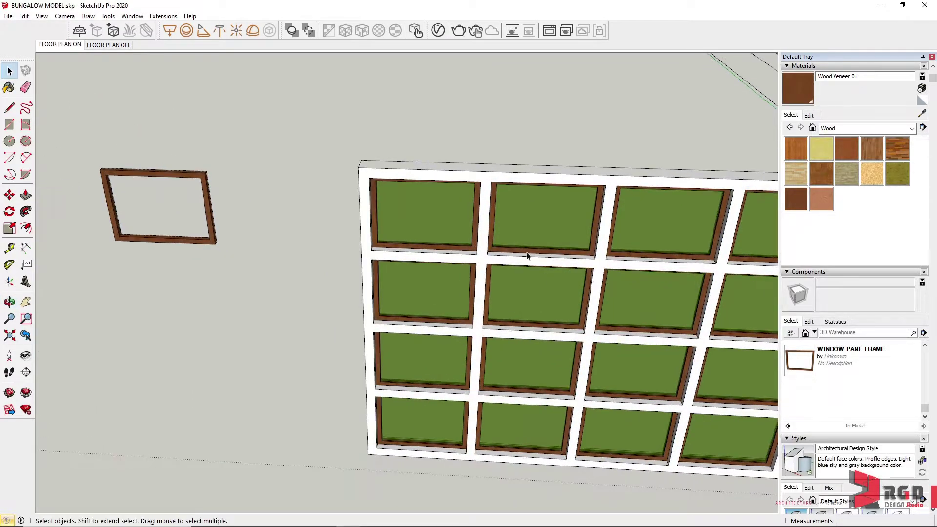
middle_drag(743, 331, 467, 485)
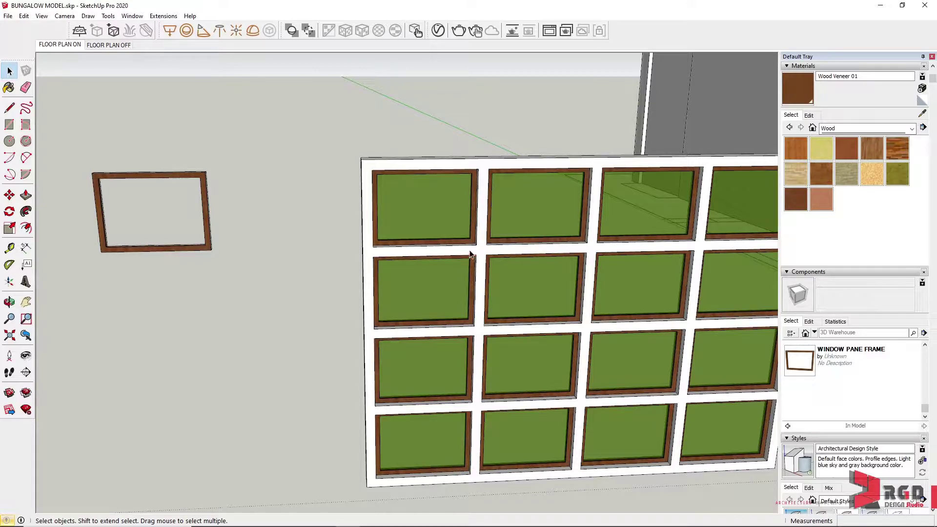
middle_drag(469, 251, 446, 274)
scroll(446, 274, down, 3)
scroll(651, 370, up, 4)
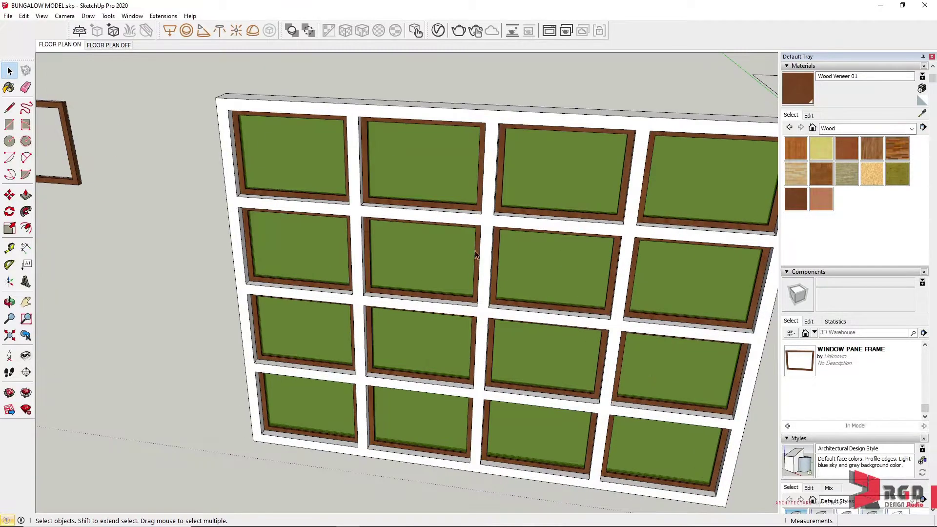
scroll(296, 203, up, 3)
scroll(367, 185, down, 2)
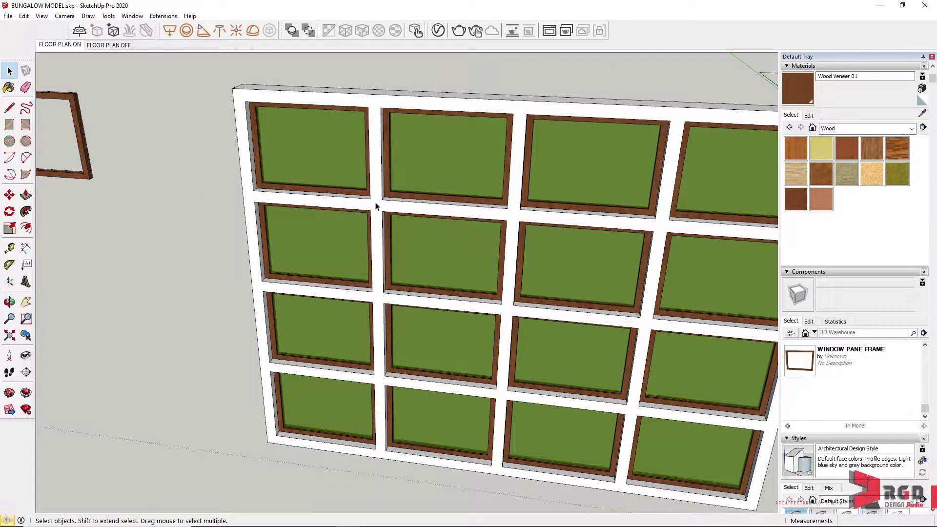
scroll(525, 180, down, 3)
middle_drag(510, 202, 411, 220)
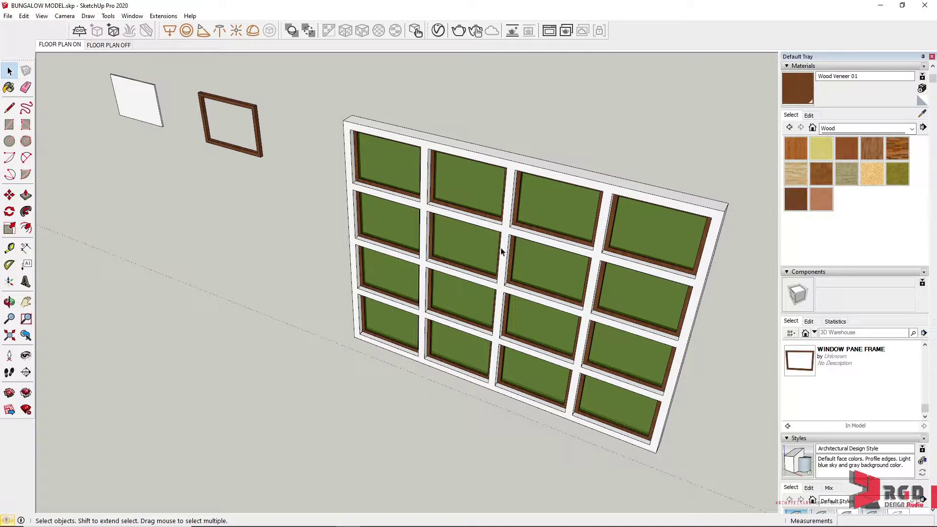
mouse_move(510, 248)
middle_down()
mouse_move(598, 234)
mouse_move(504, 237)
middle_up()
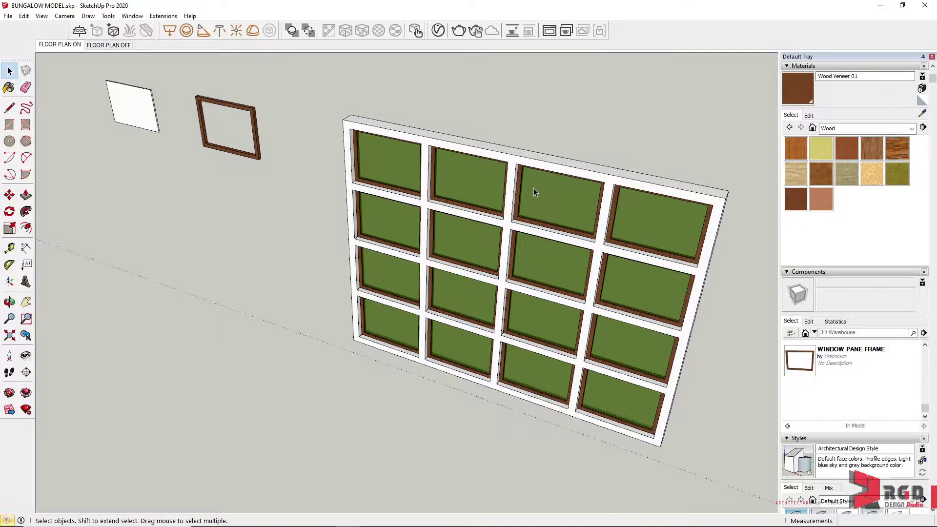
scroll(435, 252, down, 2)
middle_drag(506, 279, 576, 277)
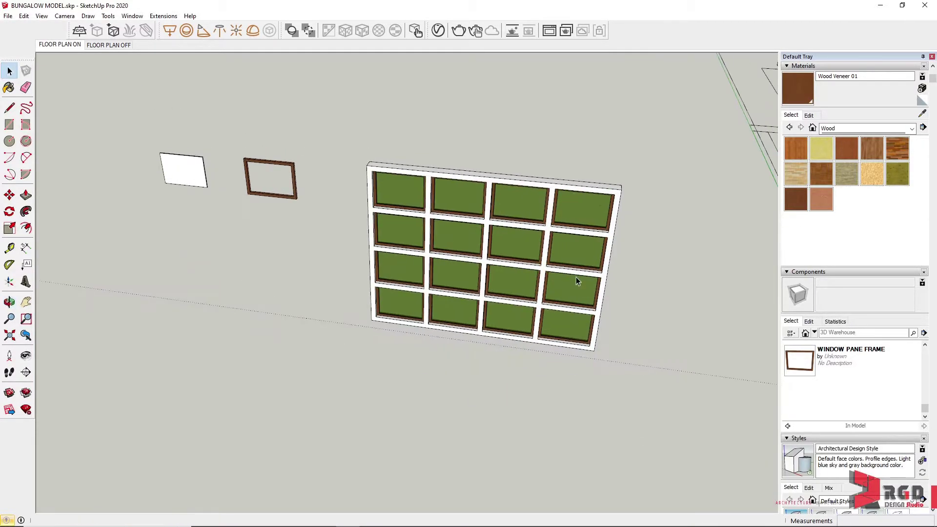
- Try painting the main window frame with Wood Board Cork
scroll(457, 201, up, 2)
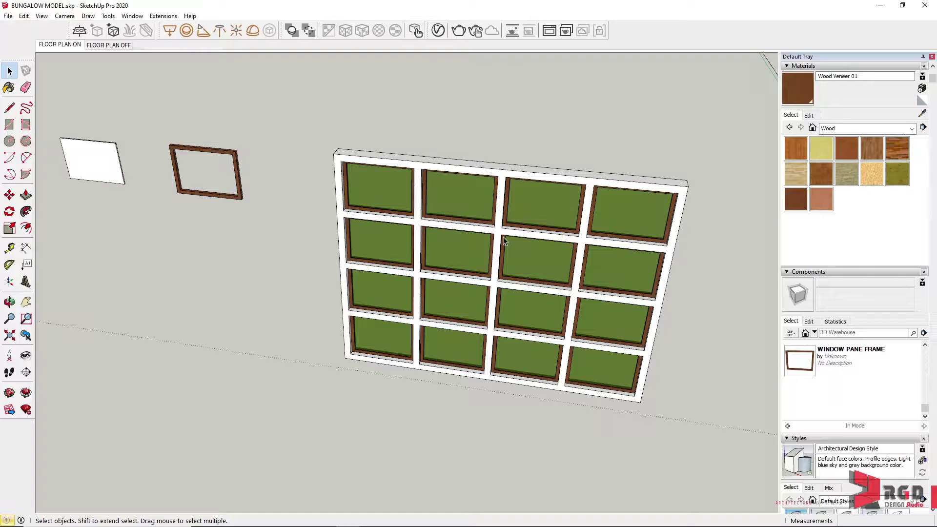
middle_drag(515, 233, 525, 234)
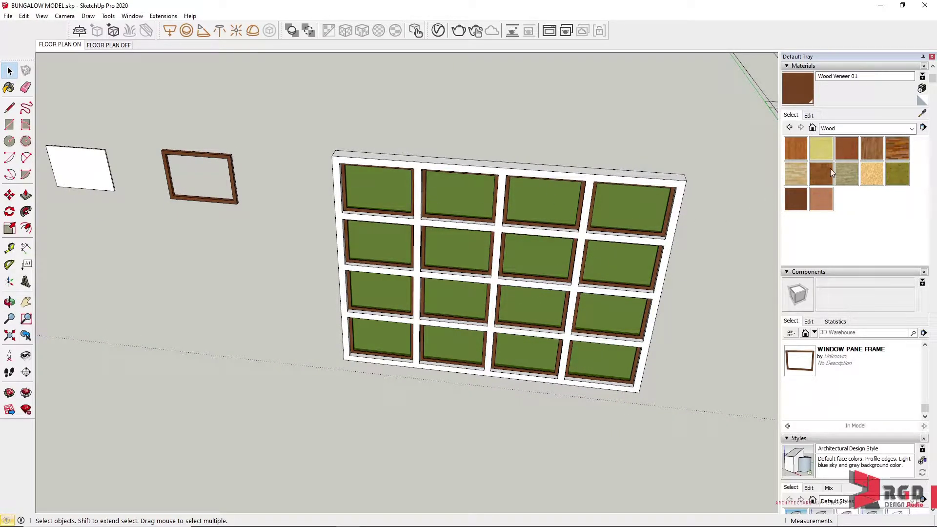
click(824, 148)
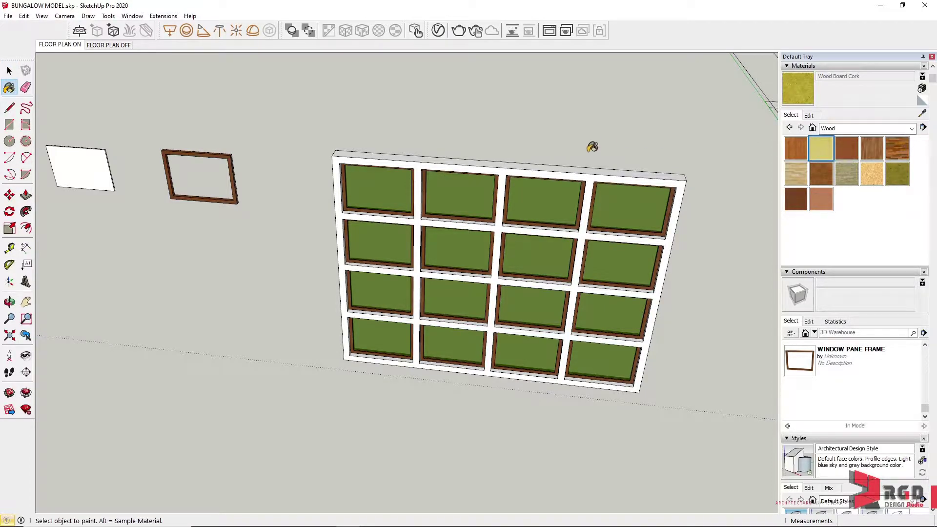
scroll(492, 164, down, 3)
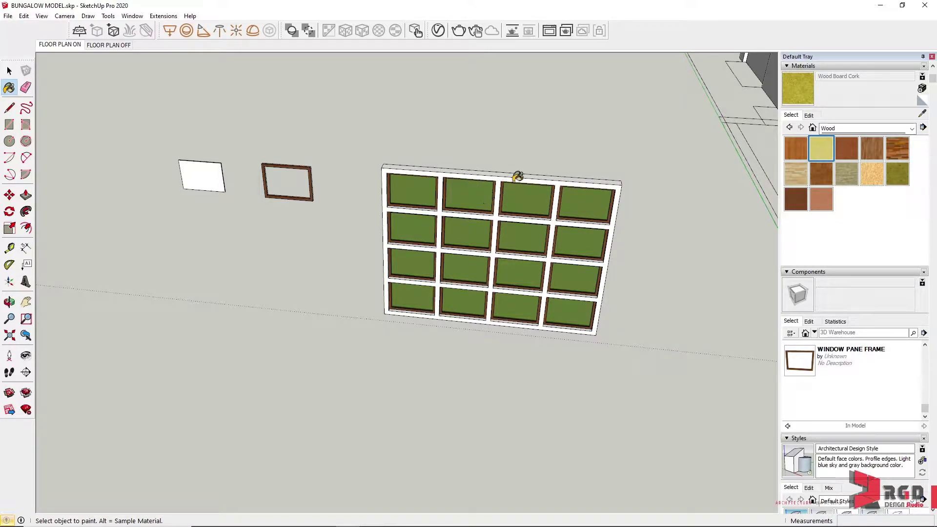
scroll(505, 161, up, 2)
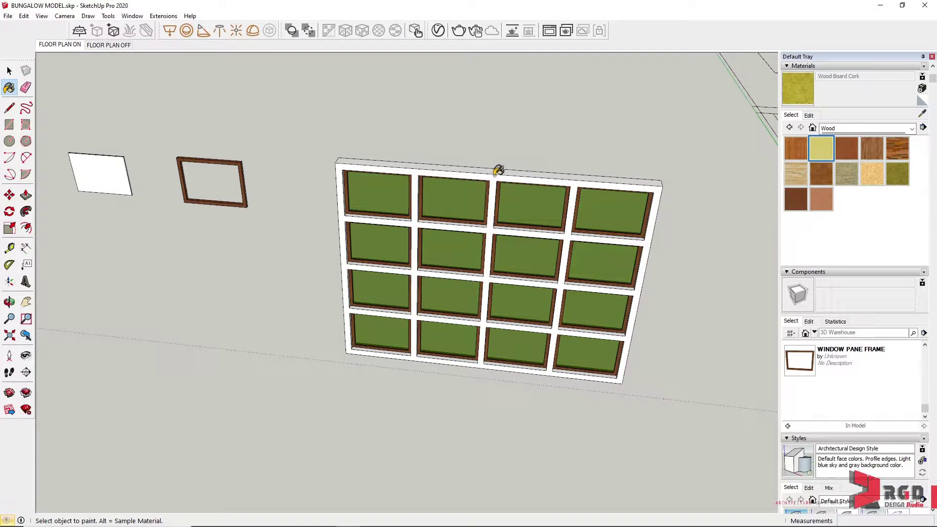
click(498, 170)
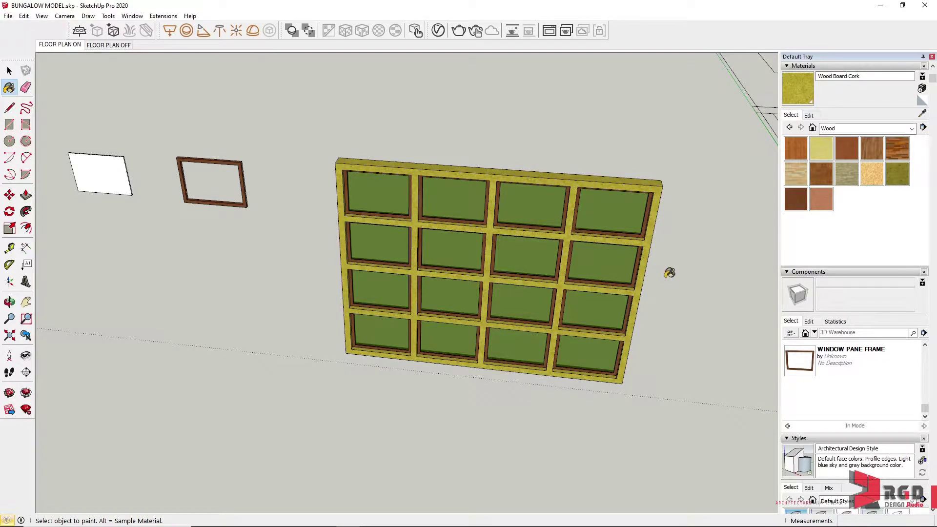
mouse_move(668, 274)
middle_down()
mouse_move(587, 272)
mouse_move(613, 228)
middle_up()
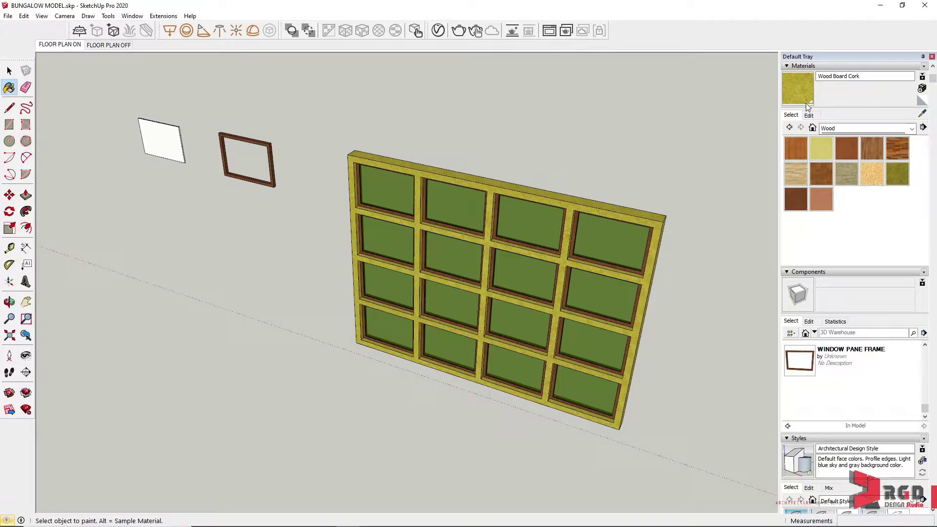
- Repaint the main window frame with the Default material
click(923, 102)
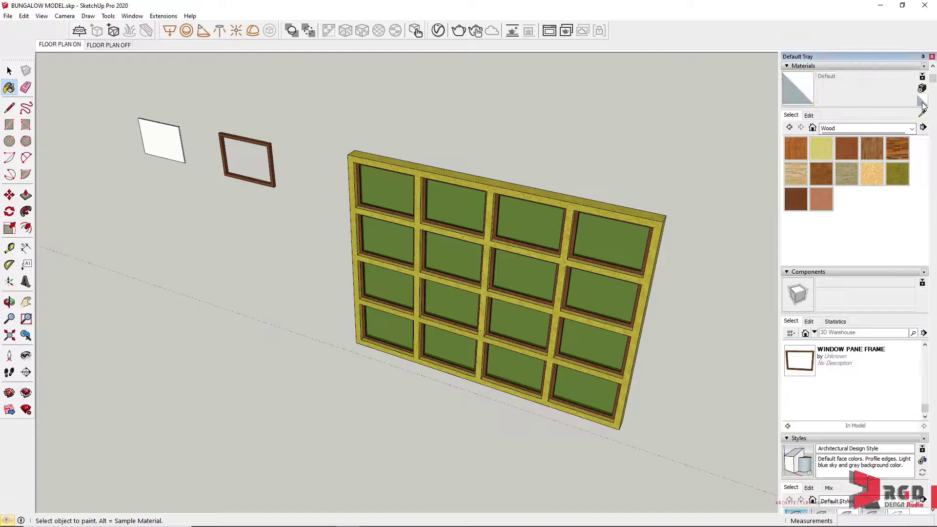
click(521, 187)
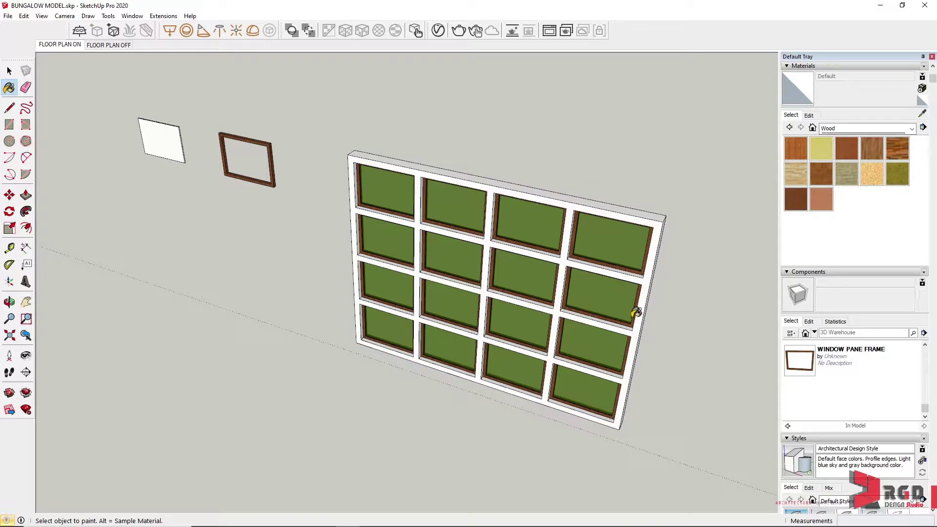
mouse_move(282, 227)
middle_down()
mouse_move(339, 230)
mouse_move(332, 214)
middle_up()
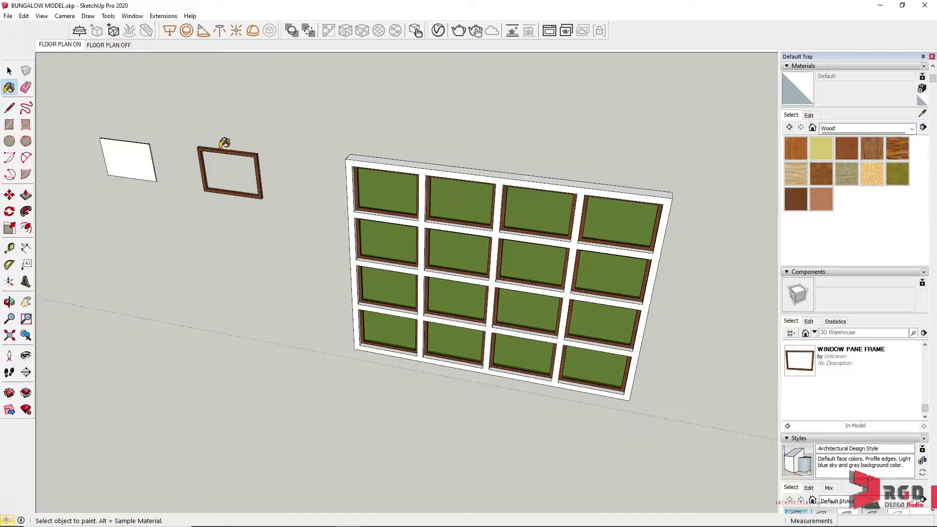
- Select all geometry inside the separate WINDOW PANE FRAME component, paint it with the Default material, and leave component editing
scroll(238, 146, up, 5)
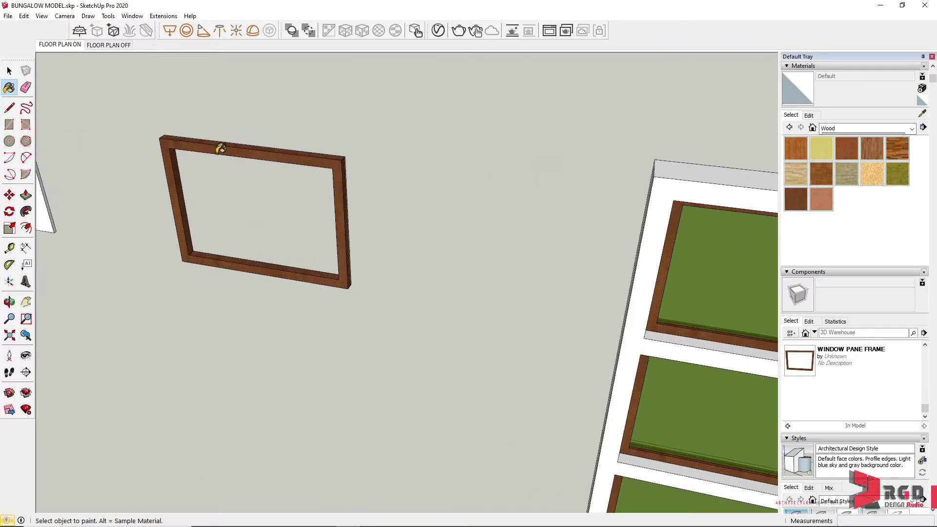
scroll(241, 144, up, 2)
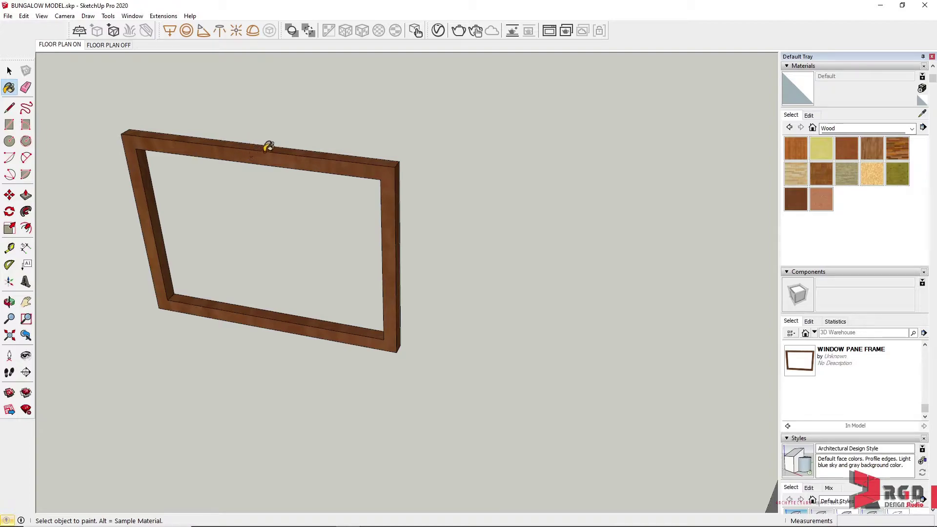
scroll(226, 152, down, 2)
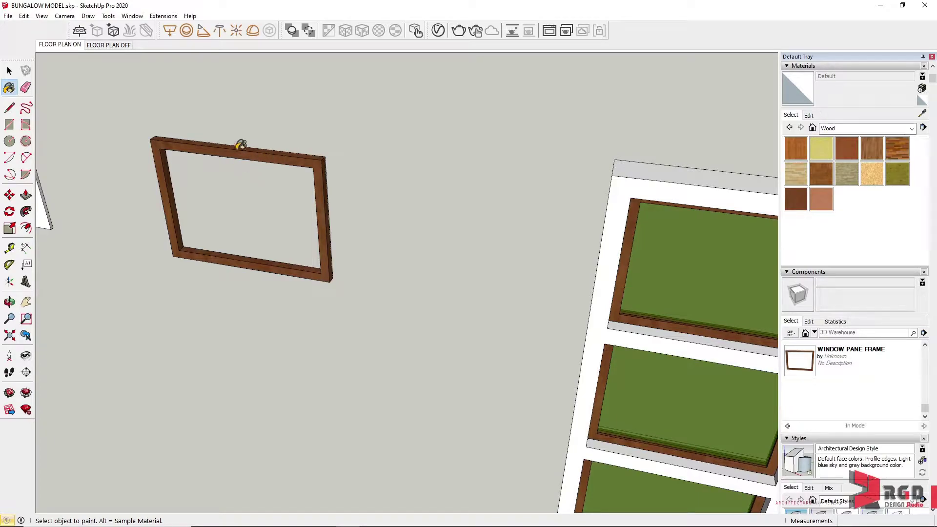
click(9, 71)
double_click(241, 152)
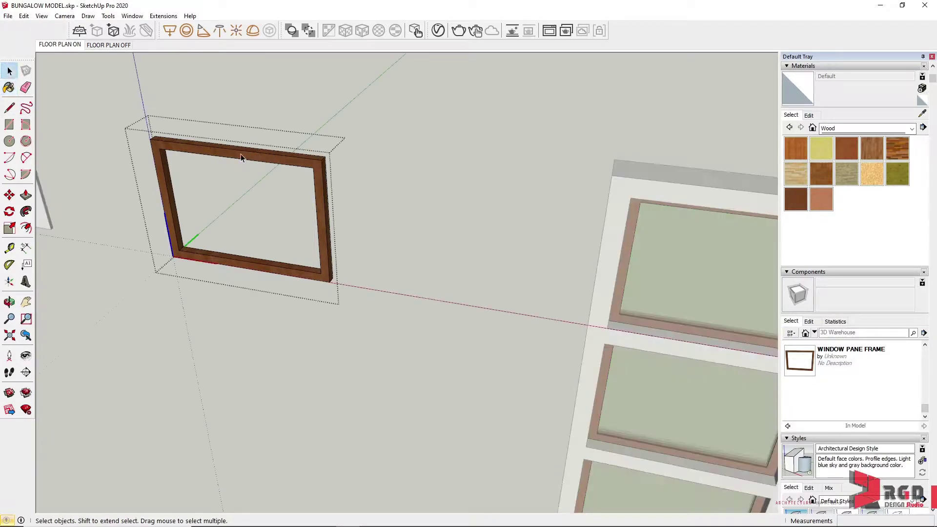
drag(130, 120, 379, 323)
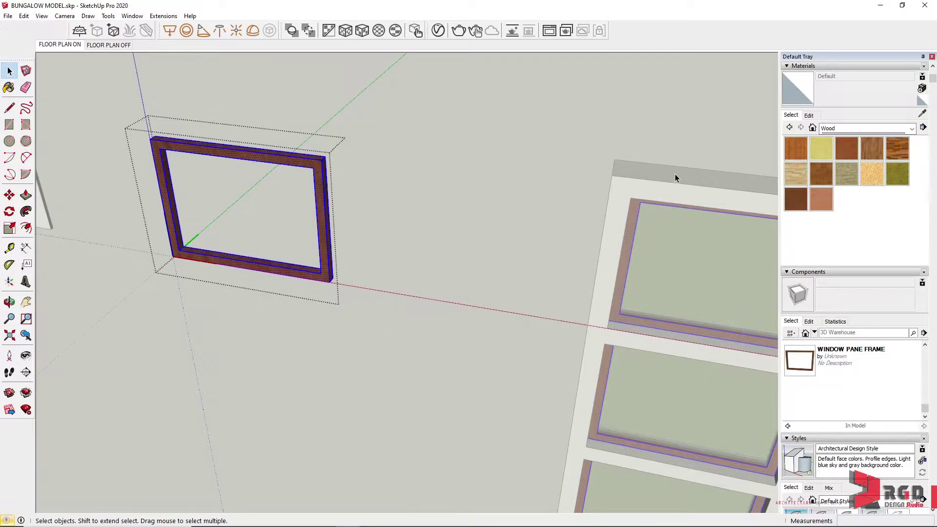
click(788, 101)
click(267, 149)
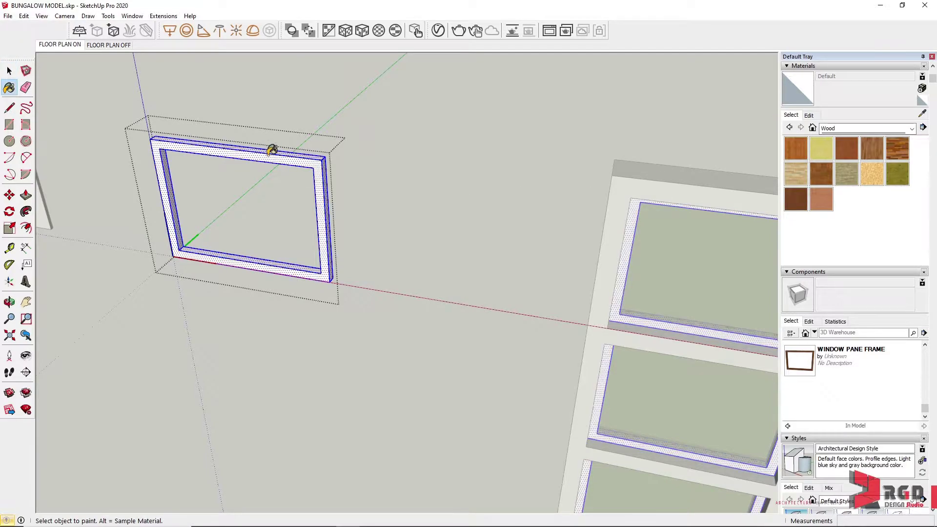
scroll(378, 280, down, 10)
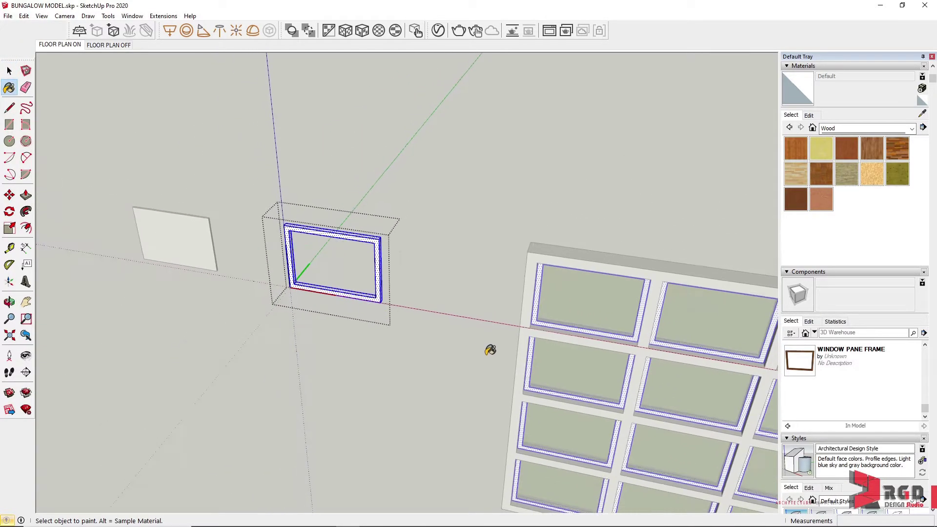
scroll(665, 391, up, 3)
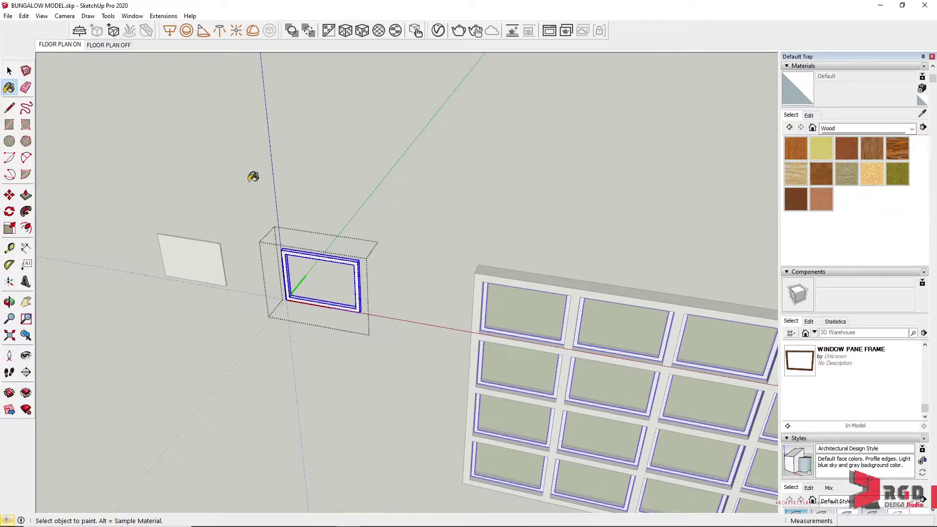
click(7, 72)
click(418, 253)
- Examine the window's repainted pane frames and glass panes from several angles
scroll(454, 346, down, 3)
middle_drag(456, 349, 571, 326)
scroll(663, 426, up, 3)
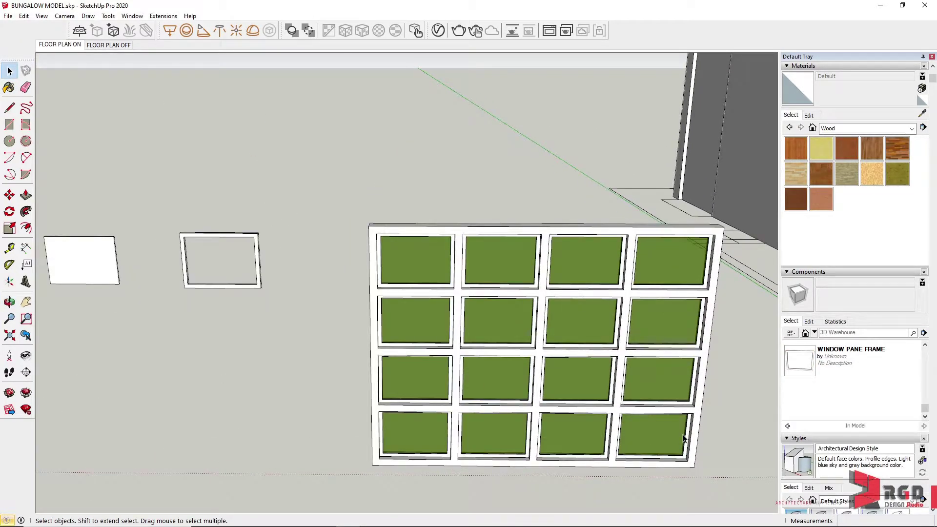
scroll(676, 407, down, 3)
middle_drag(676, 408, 688, 425)
scroll(672, 429, up, 3)
double_click(670, 425)
triple_click(671, 425)
middle_drag(412, 383, 539, 364)
scroll(543, 373, down, 3)
middle_drag(595, 359, 529, 353)
- Select the entire window and make it a component named WINDOW 1
drag(241, 163, 550, 443)
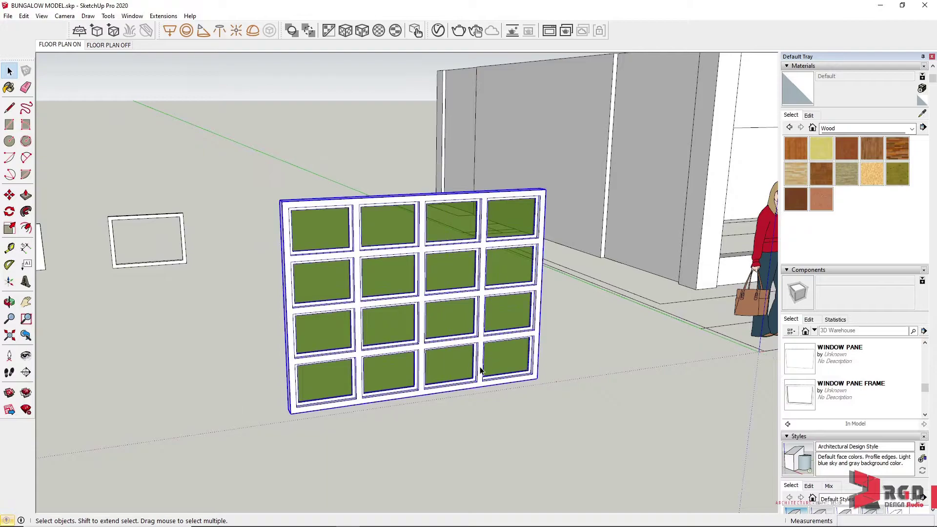
right_click(303, 207)
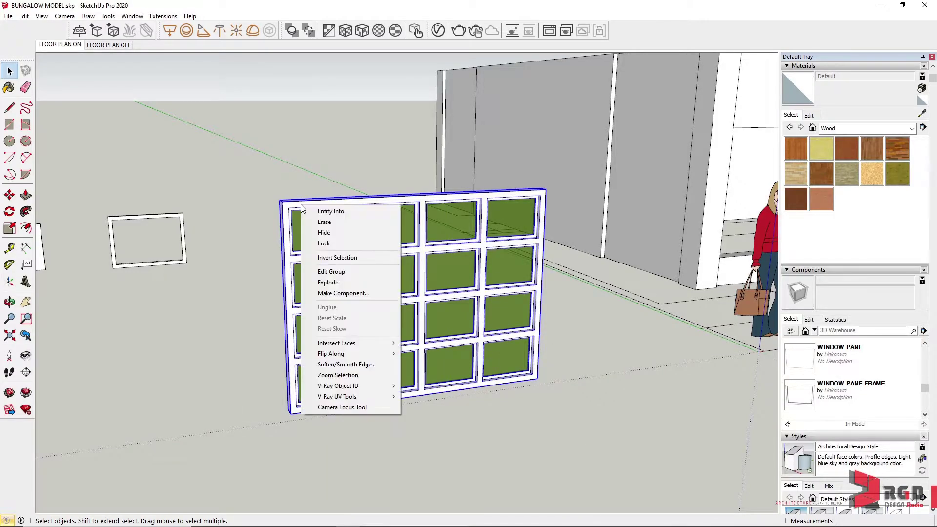
click(352, 297)
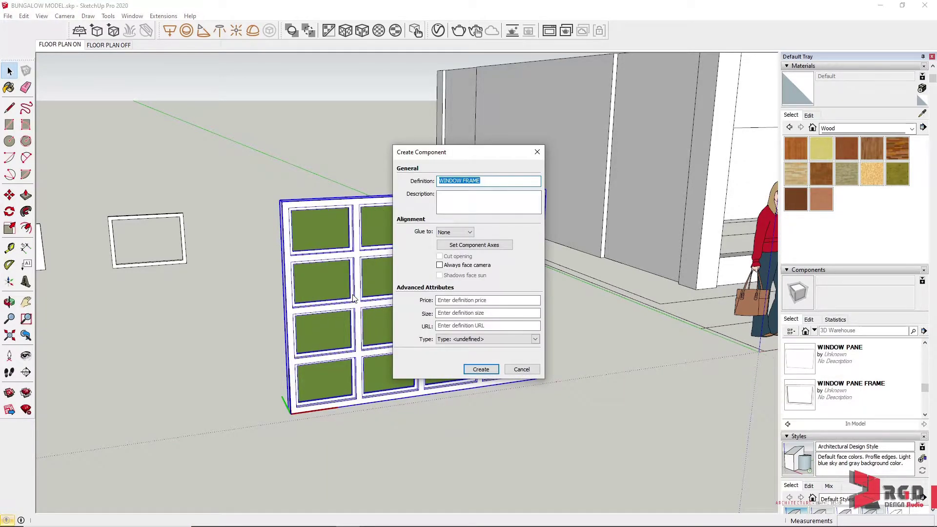
text(W)
click(478, 370)
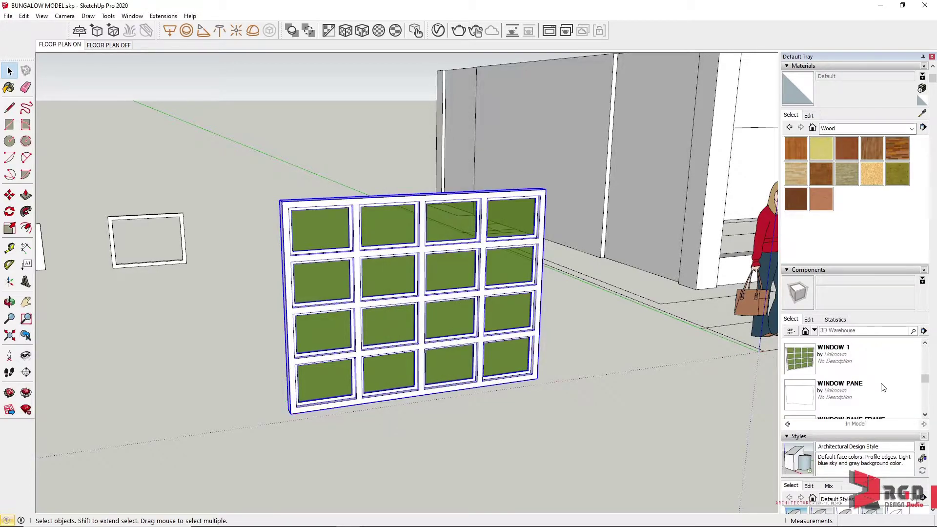
- Review the panes and pane frames nested in WINDOW 1 in the model hierarchy, and clear the selection
scroll(883, 388, down, 10)
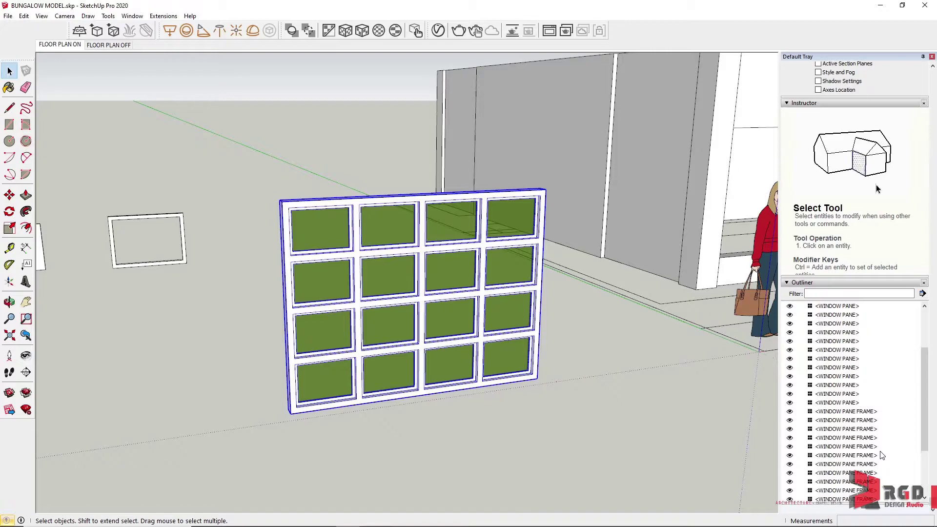
scroll(882, 455, up, 2)
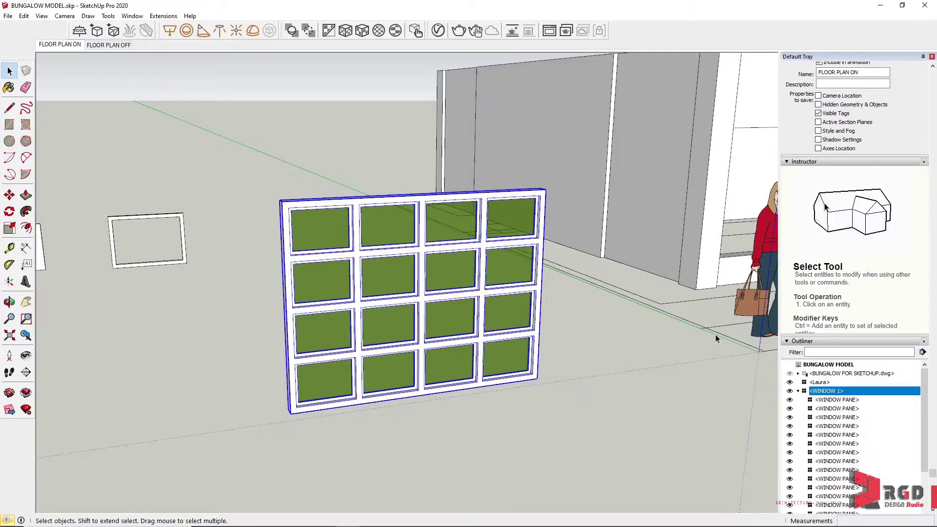
click(618, 339)
- Move WINDOW 1 from the midpoint of its lower-left depth edge to the midpoint of the wall opening's lower-left sill edge
scroll(490, 307, down, 3)
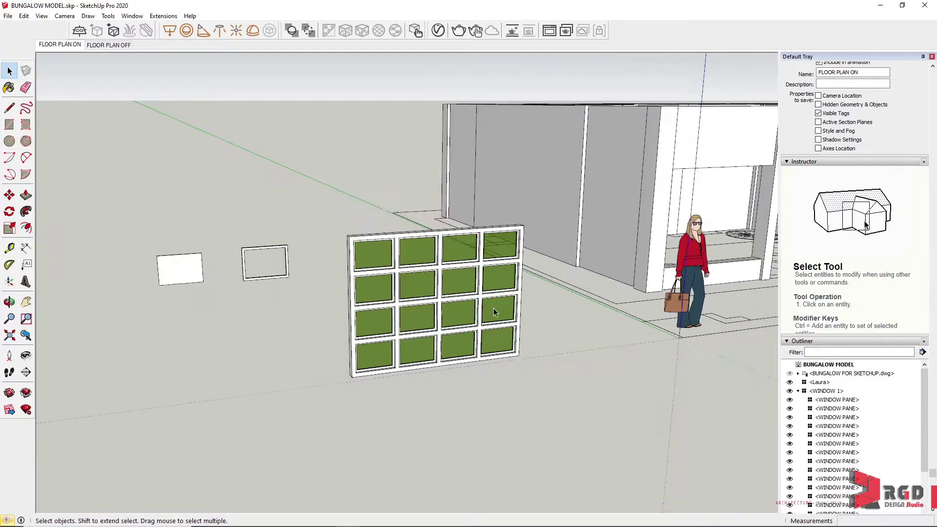
middle_drag(494, 308, 546, 336)
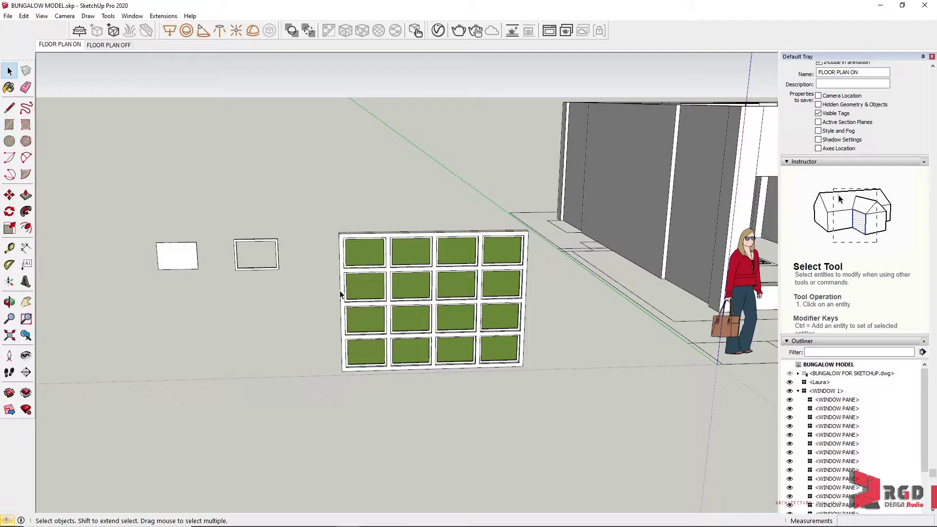
scroll(371, 267, up, 3)
scroll(556, 307, down, 5)
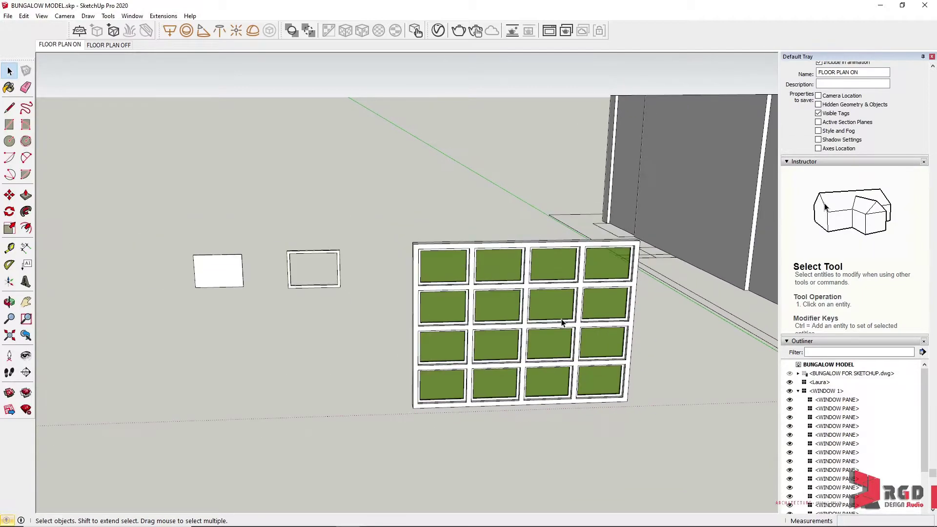
scroll(628, 350, up, 3)
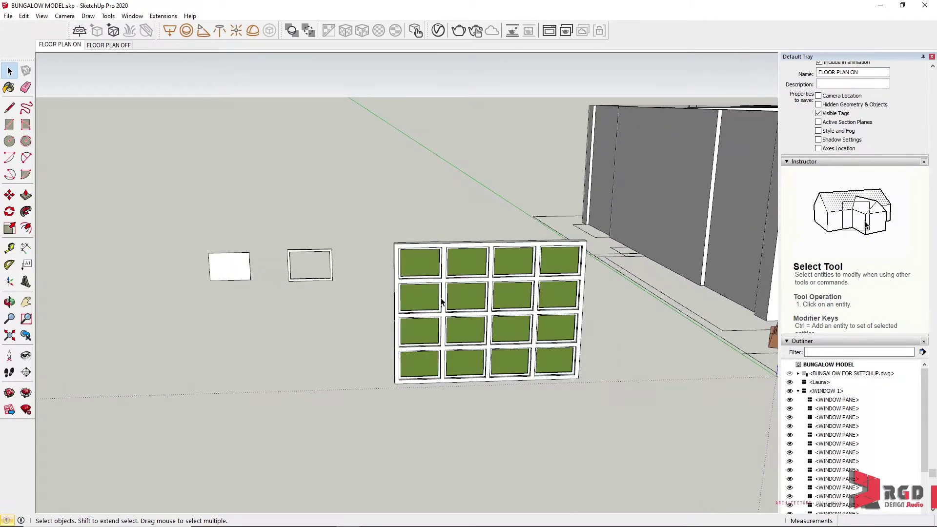
drag(374, 208, 618, 443)
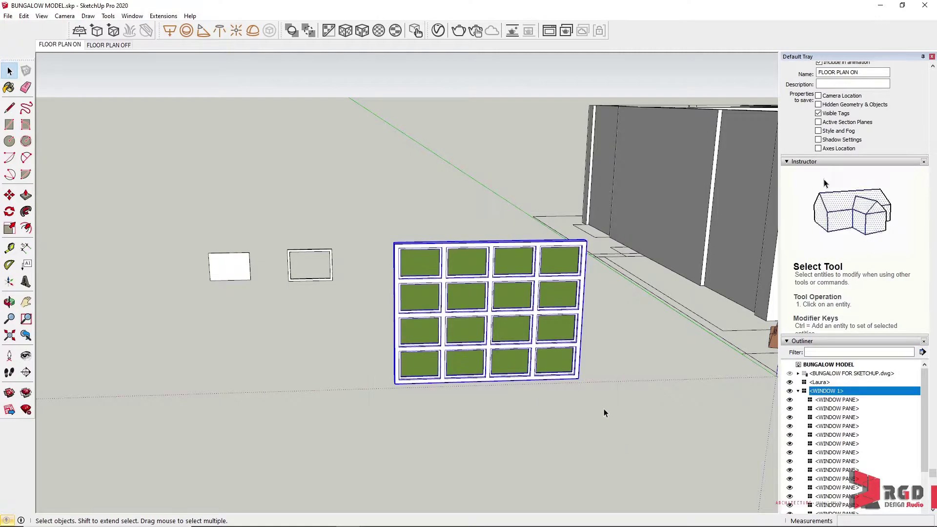
key(m)
scroll(400, 385, up, 6)
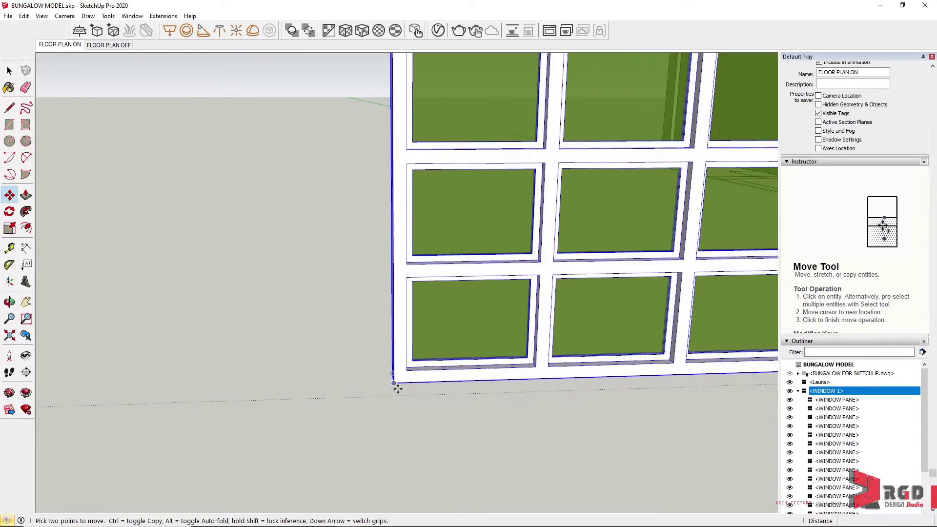
scroll(392, 352, up, 3)
middle_drag(387, 353, 402, 356)
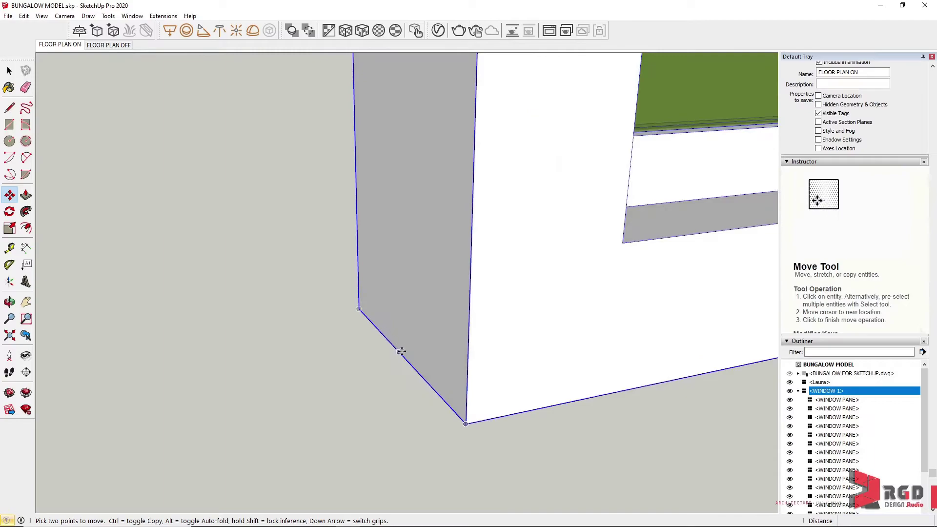
click(403, 357)
scroll(396, 353, down, 10)
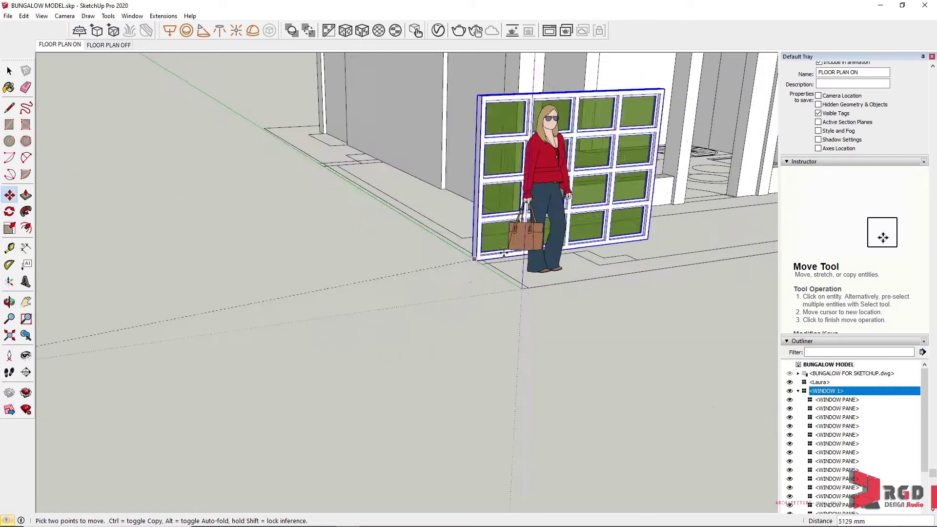
middle_drag(476, 260, 415, 263)
scroll(722, 270, up, 8)
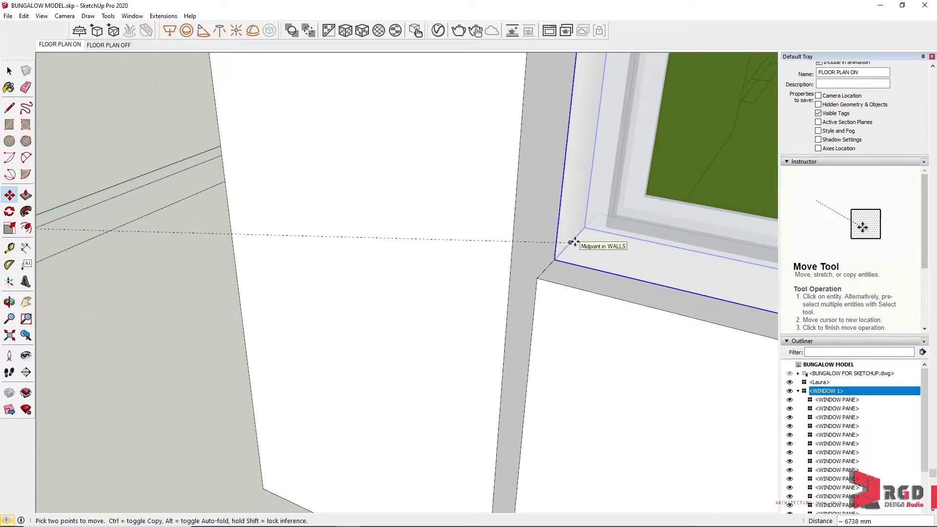
click(571, 242)
scroll(569, 263, down, 10)
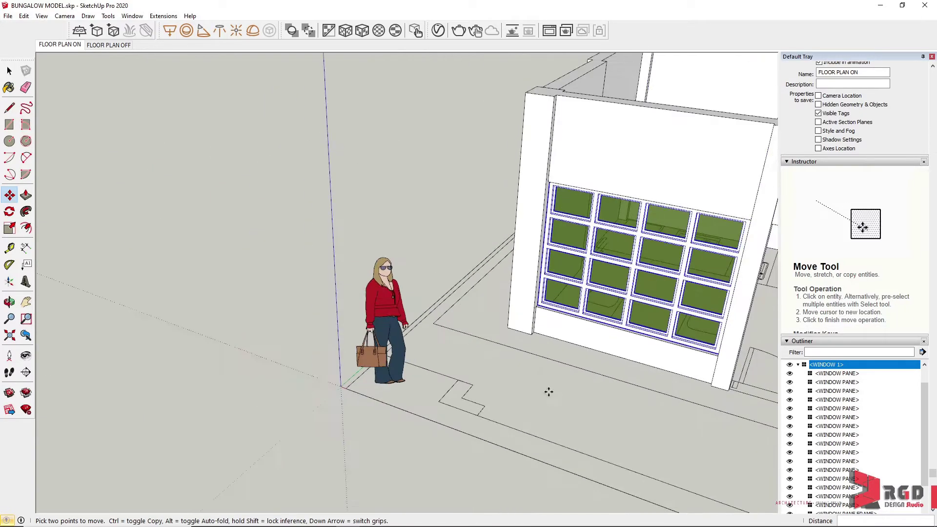
- Copy WINDOW 1 from the upper-left corner of the first wall opening to the matching corner of the second window opening
scroll(637, 302, down, 3)
shift+middle_drag(637, 302, 382, 290)
scroll(186, 224, up, 6)
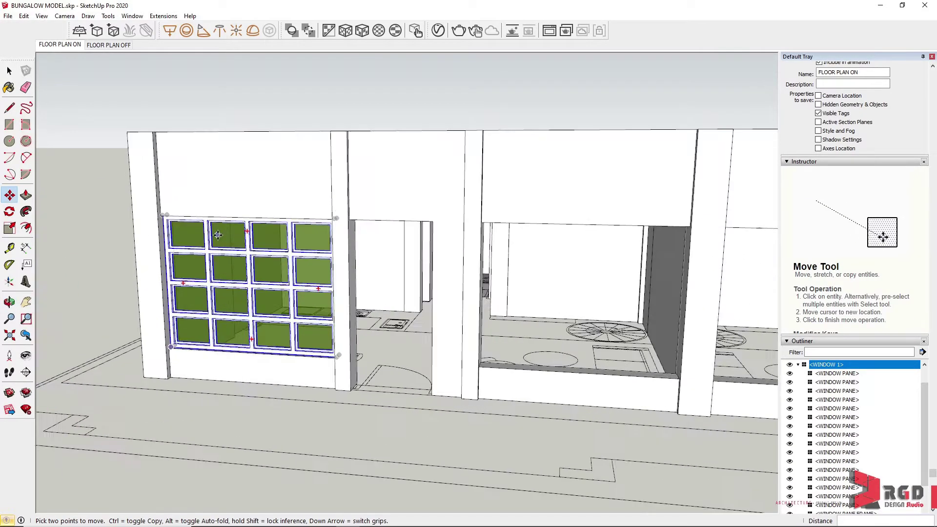
scroll(202, 249, up, 4)
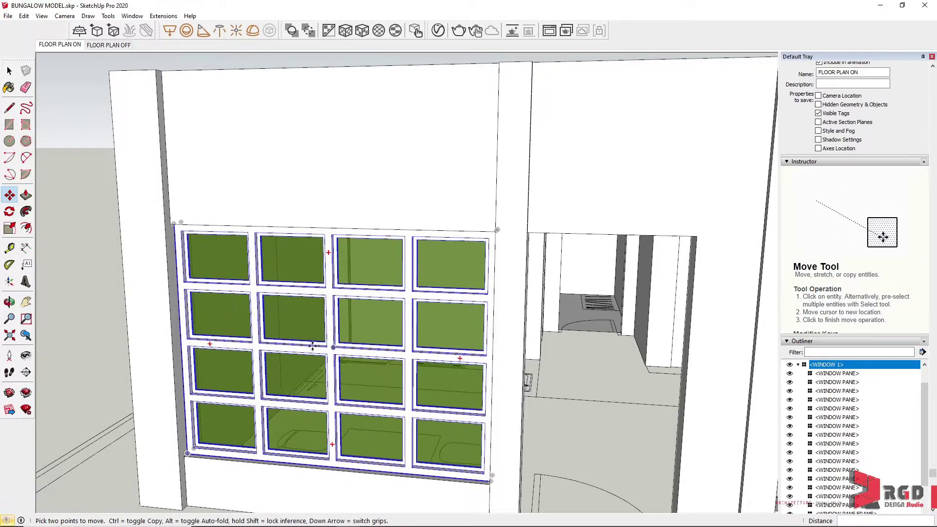
scroll(187, 228, up, 4)
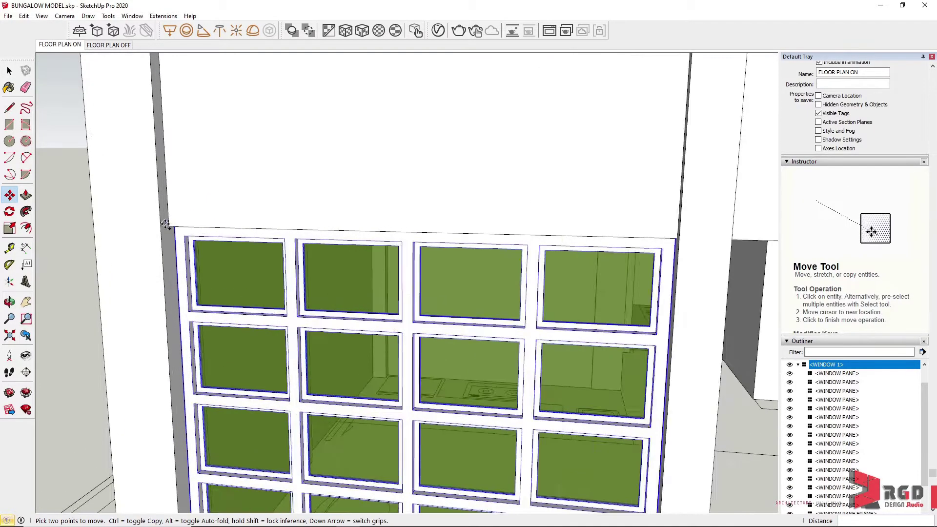
scroll(187, 227, up, 3)
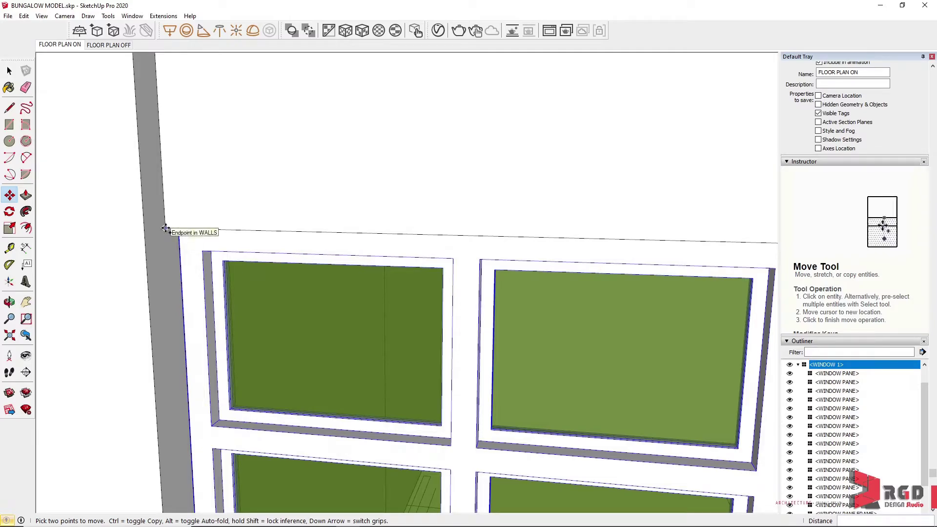
click(166, 228)
scroll(365, 257, down, 7)
scroll(605, 264, up, 8)
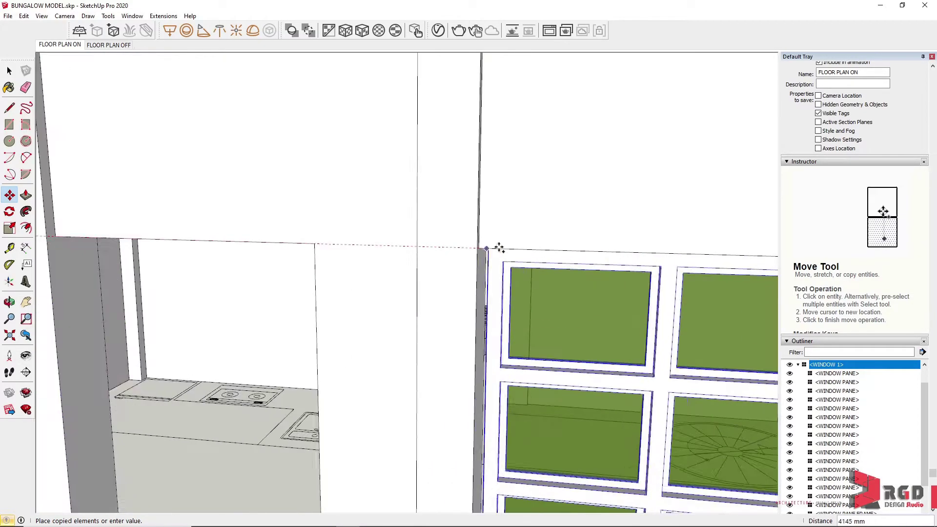
middle_drag(497, 249, 438, 263)
click(480, 252)
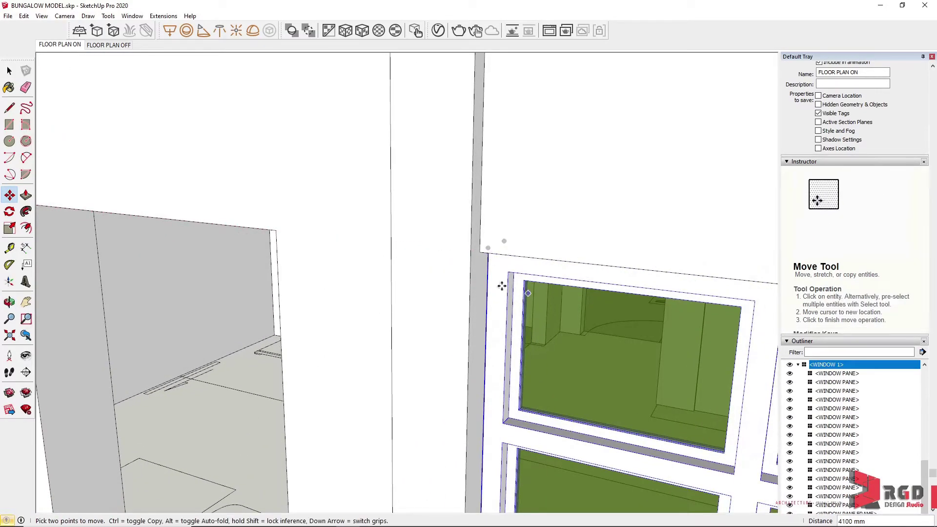
- Copy the second window from its opening's upper-left corner to the matching corner of the third window opening
scroll(502, 273, down, 6)
shift+middle_drag(673, 338, 434, 290)
scroll(362, 273, up, 6)
scroll(354, 265, down, 1)
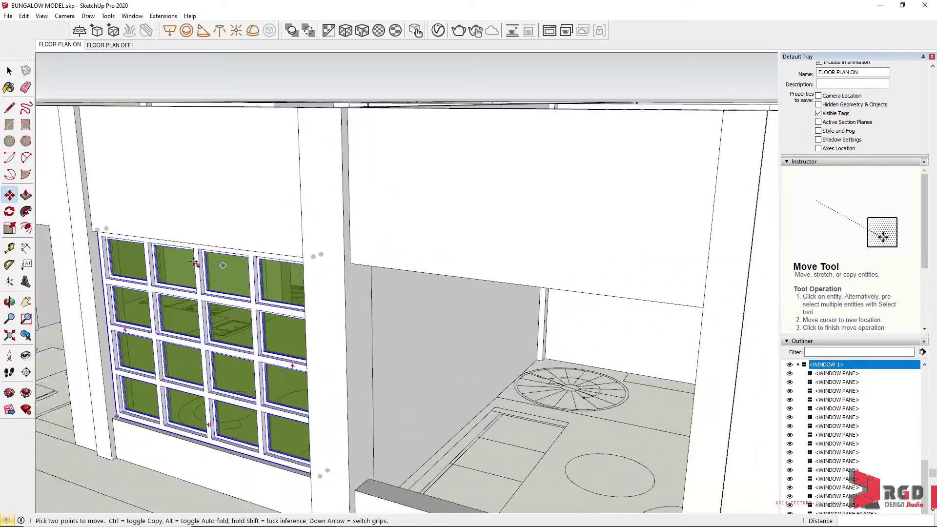
scroll(94, 231, up, 6)
click(95, 230)
key(ctrl)
scroll(239, 269, down, 5)
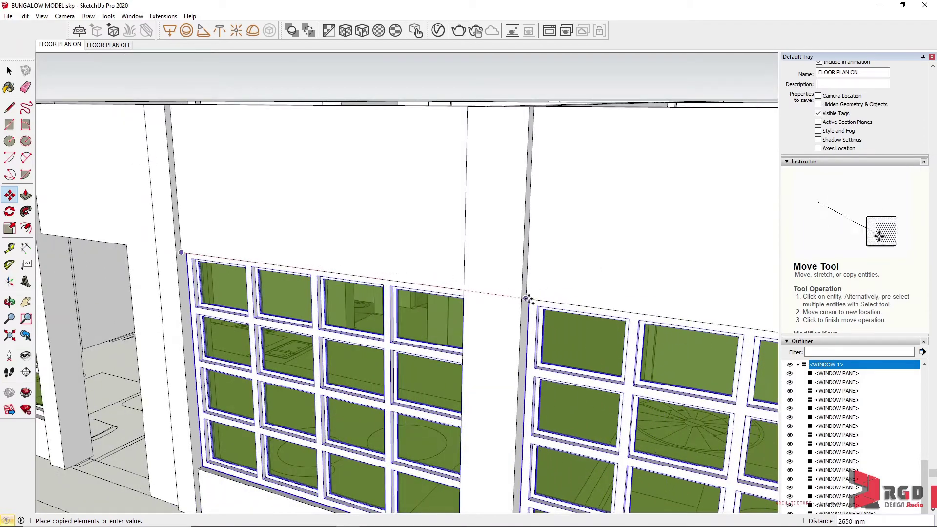
click(528, 298)
- Copy the third window from its opening's upper-left corner to the matching corner of the fourth window opening, beyond the second doorway
scroll(536, 284, up, 5)
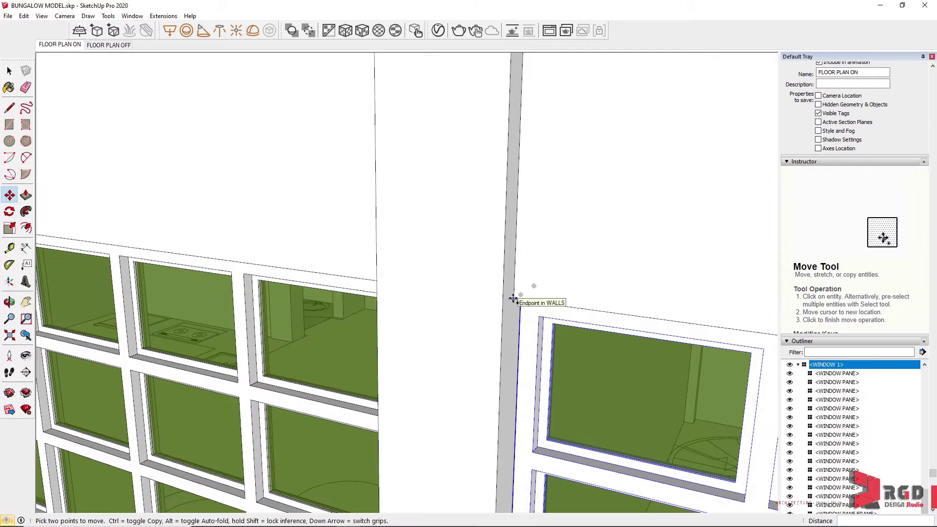
click(515, 299)
key(ctrl)
scroll(524, 302, down, 2)
shift+middle_drag(736, 348, 347, 230)
scroll(376, 237, down, 4)
scroll(627, 283, down, 4)
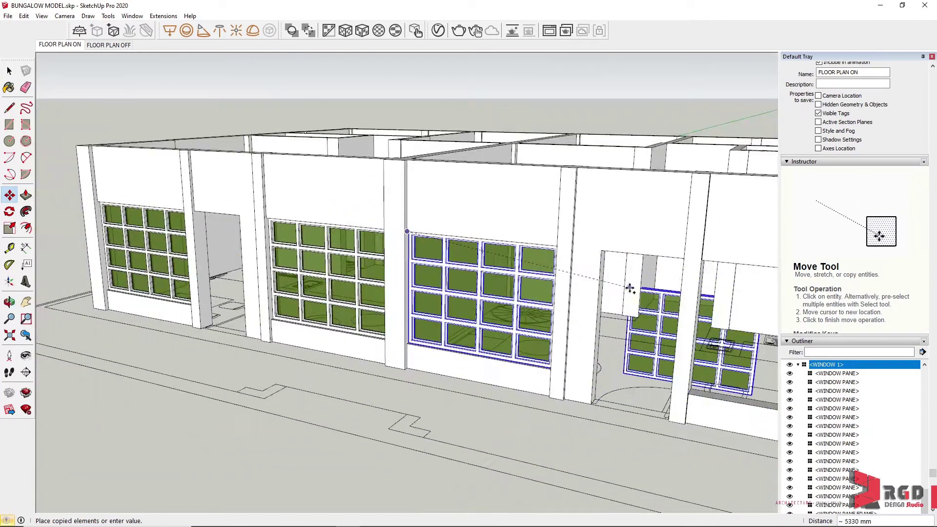
shift+middle_drag(629, 289, 612, 336)
scroll(328, 246, up, 6)
click(321, 250)
scroll(321, 250, down, 5)
scroll(191, 325, up, 2)
- Select the walls, the first window and the second window in turn to check they are separate objects, and clear the selection
key(space)
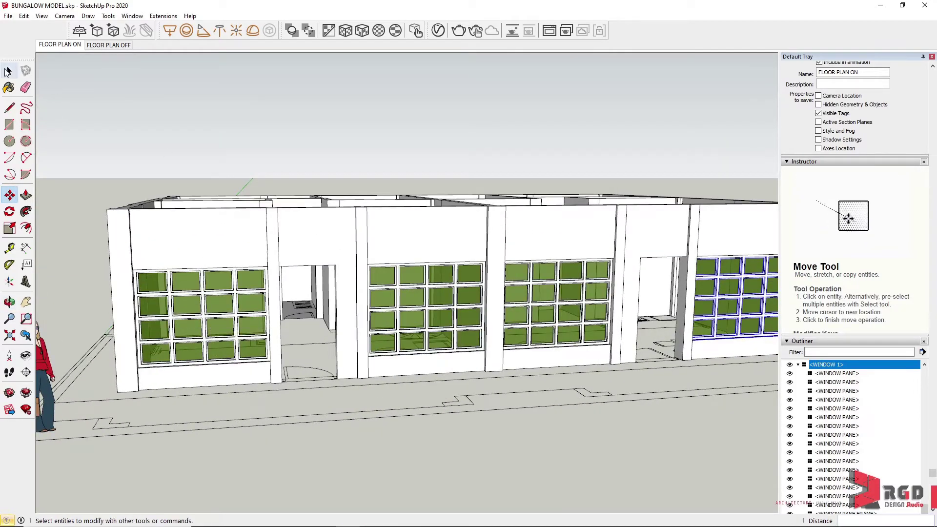
click(282, 225)
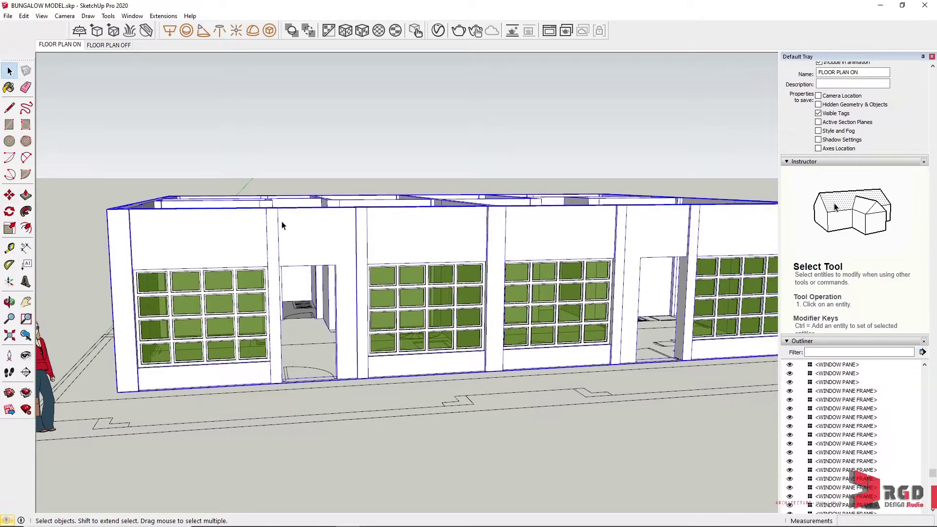
click(226, 304)
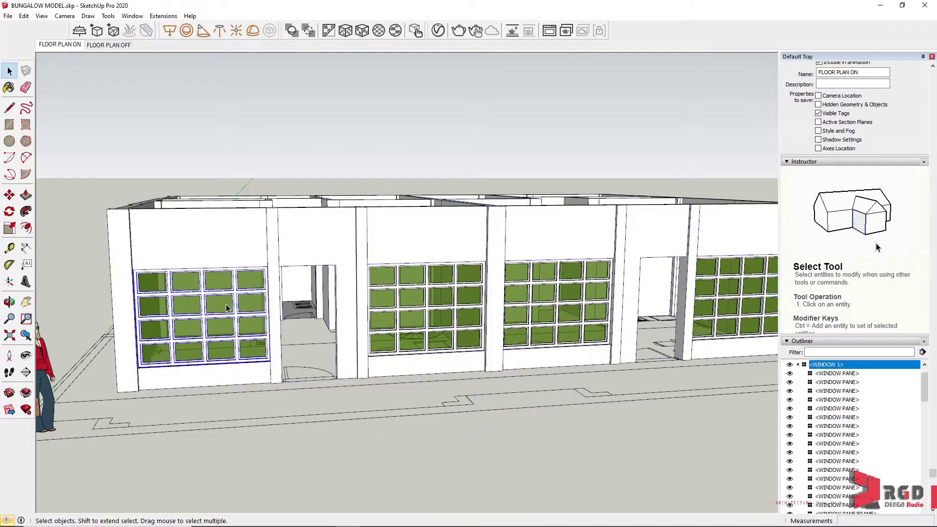
click(411, 307)
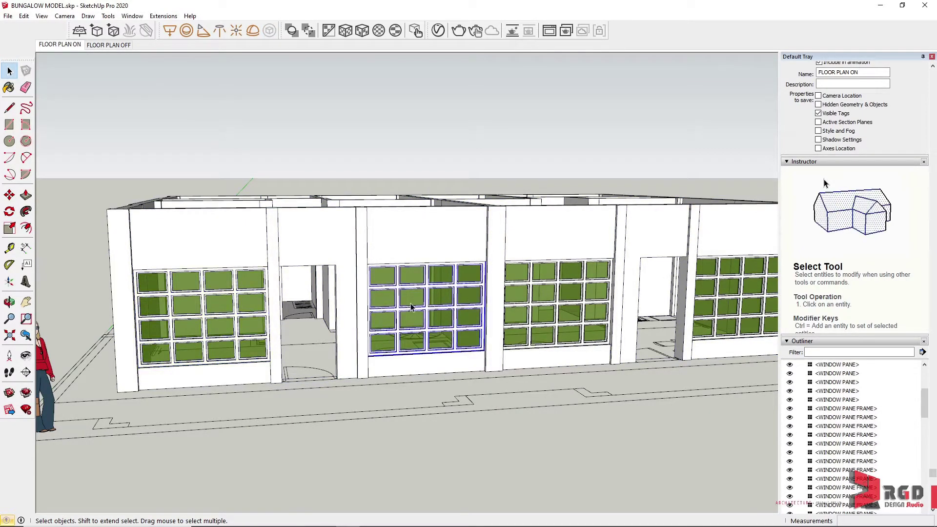
click(389, 134)
scroll(404, 243, down, 2)
scroll(605, 314, up, 2)
scroll(390, 288, down, 1)
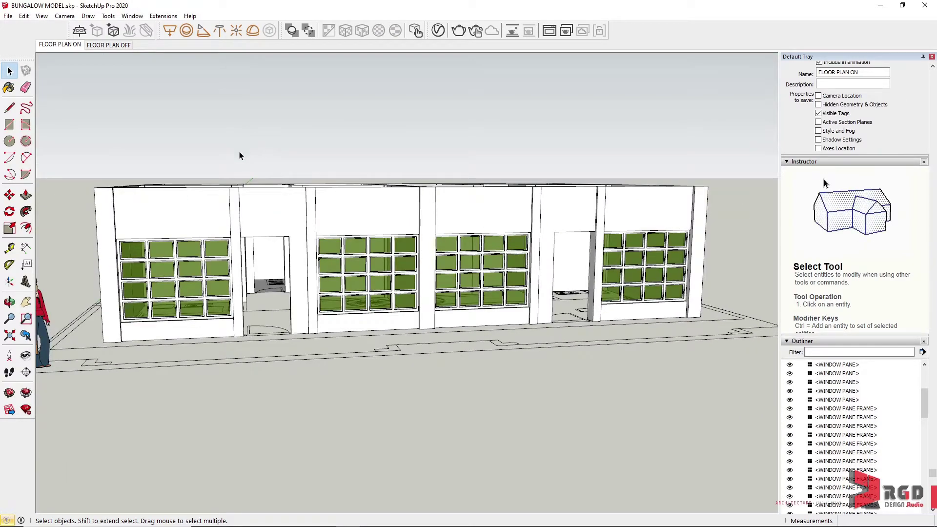
- Open the walls and the first window for editing in turn to inspect their separate contents, and leave without changes
double_click(235, 206)
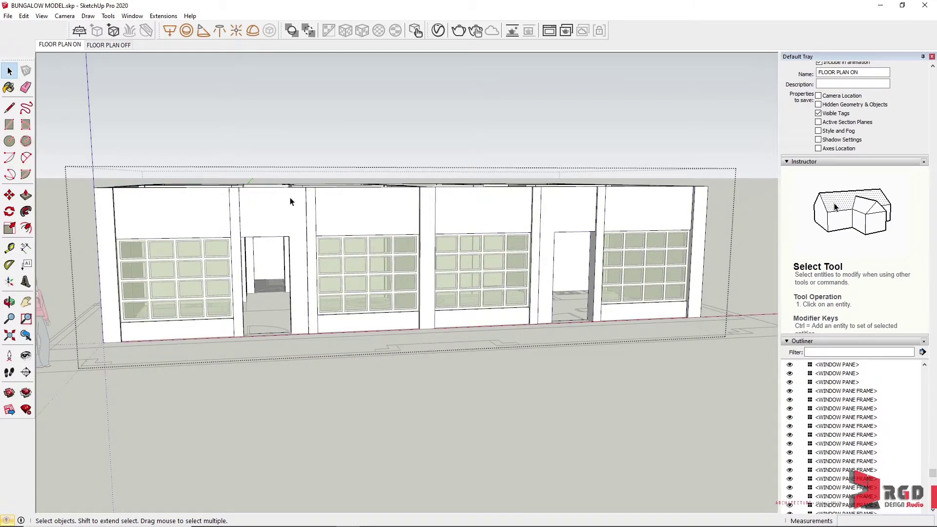
double_click(217, 294)
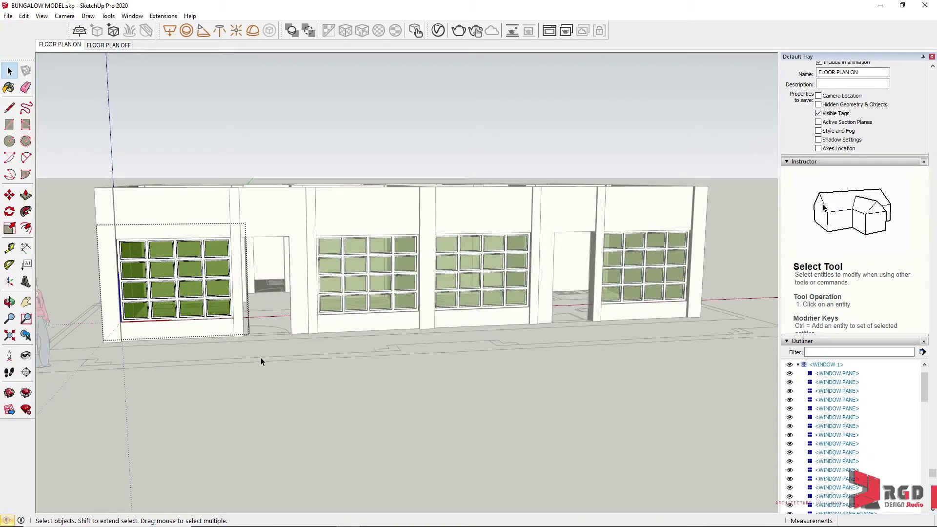
click(277, 404)
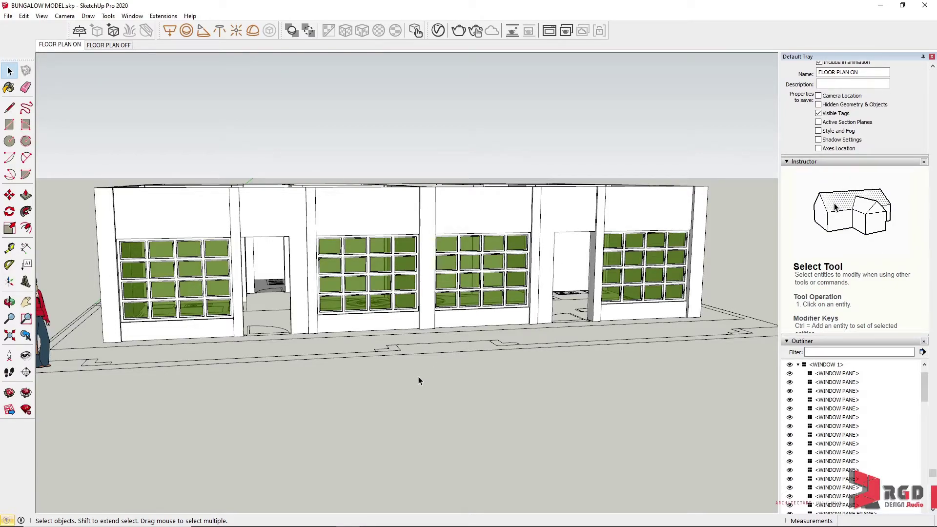
- Add a new tag named WINDOWS to the model's tag list
middle_drag(454, 353, 384, 388)
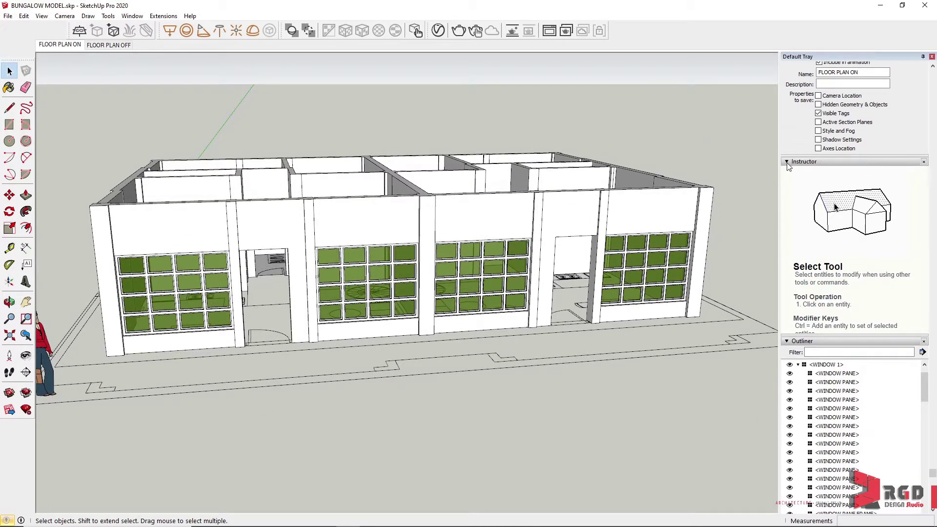
scroll(810, 268, up, 4)
scroll(815, 268, up, 4)
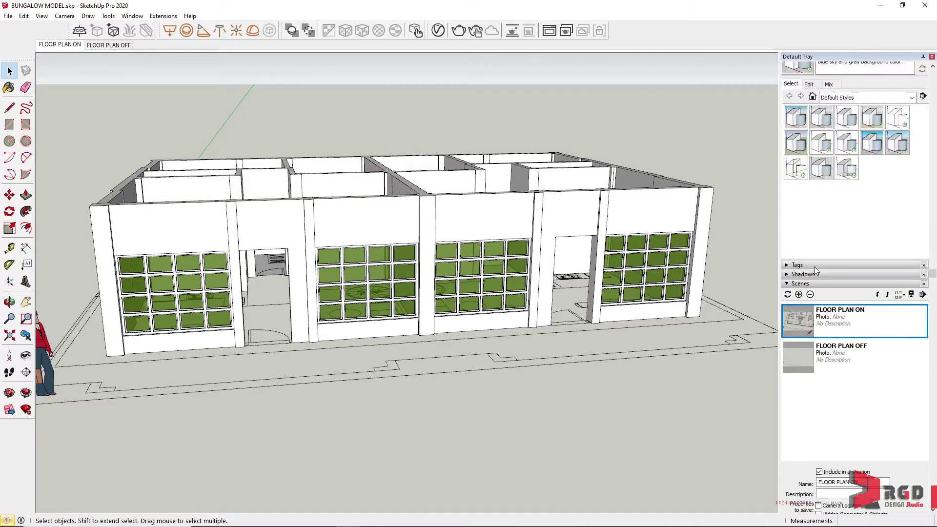
click(795, 324)
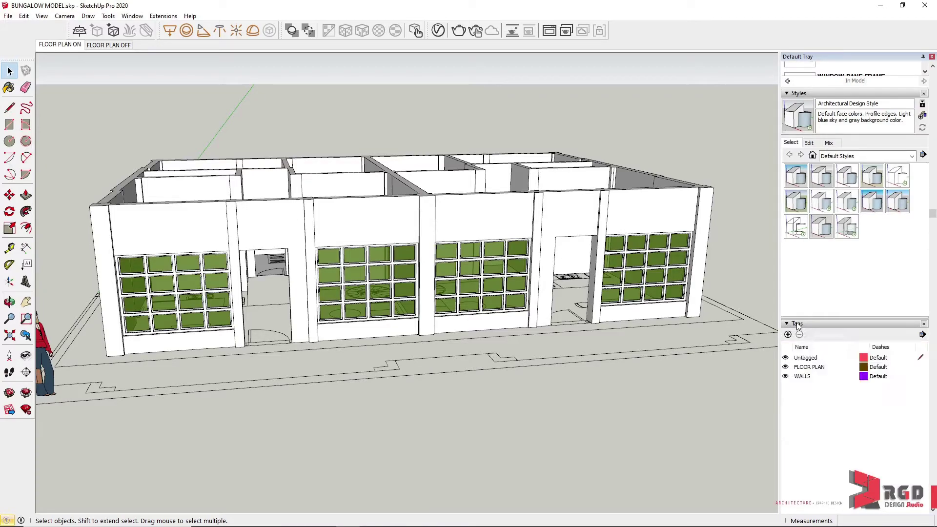
click(787, 334)
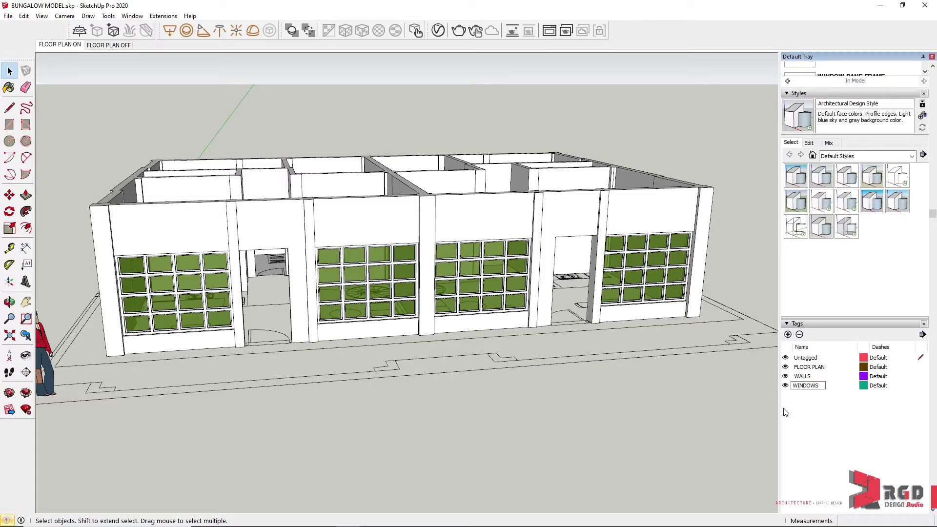
click(279, 304)
- Assign the first window to the WINDOWS tag and clear the selection
click(176, 304)
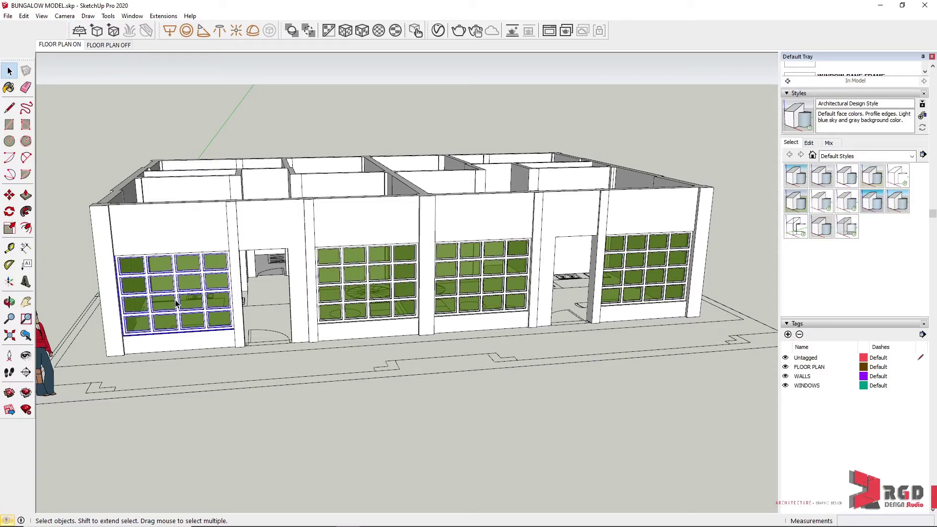
scroll(830, 82, up, 10)
click(788, 67)
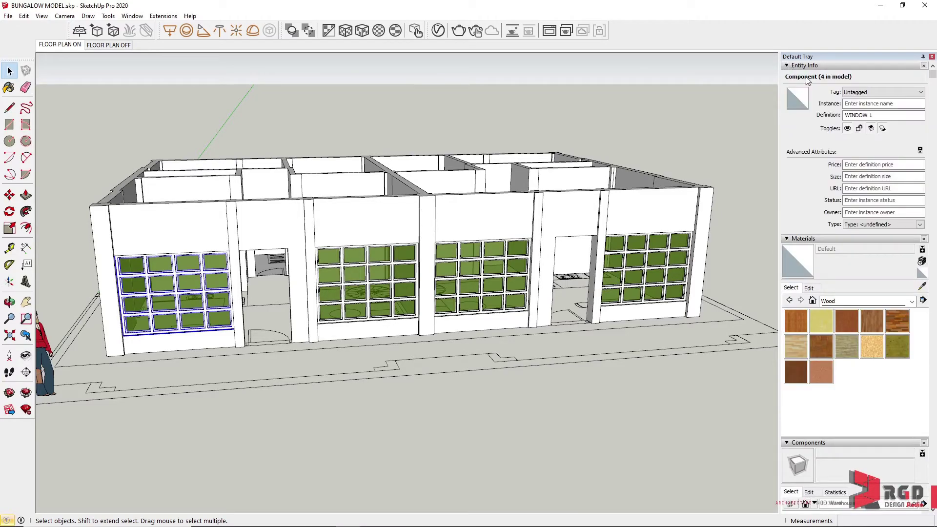
click(920, 93)
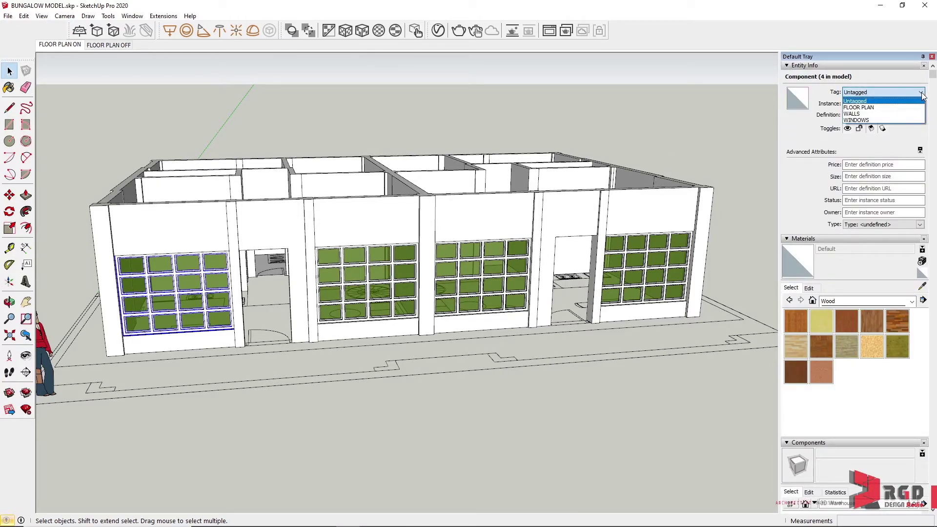
click(872, 120)
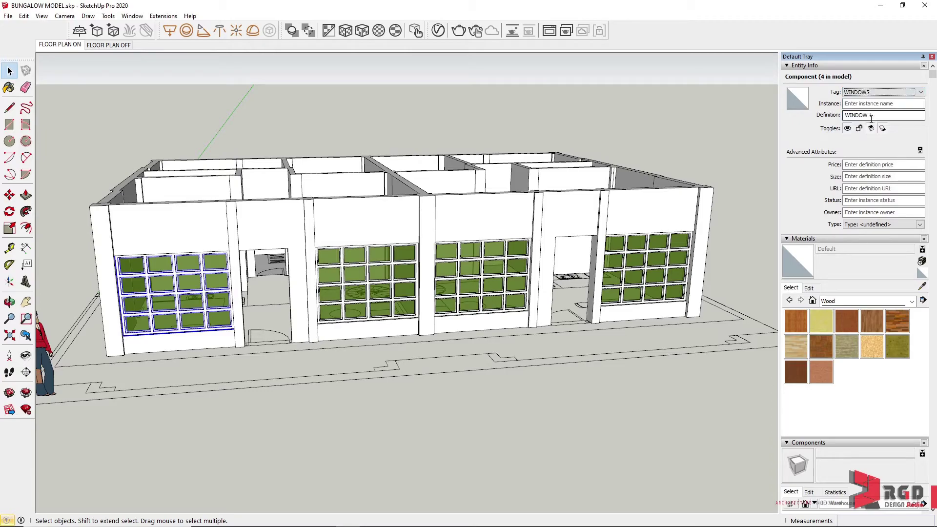
click(444, 395)
- Assign the other three front windows together to the WINDOWS tag
click(378, 287)
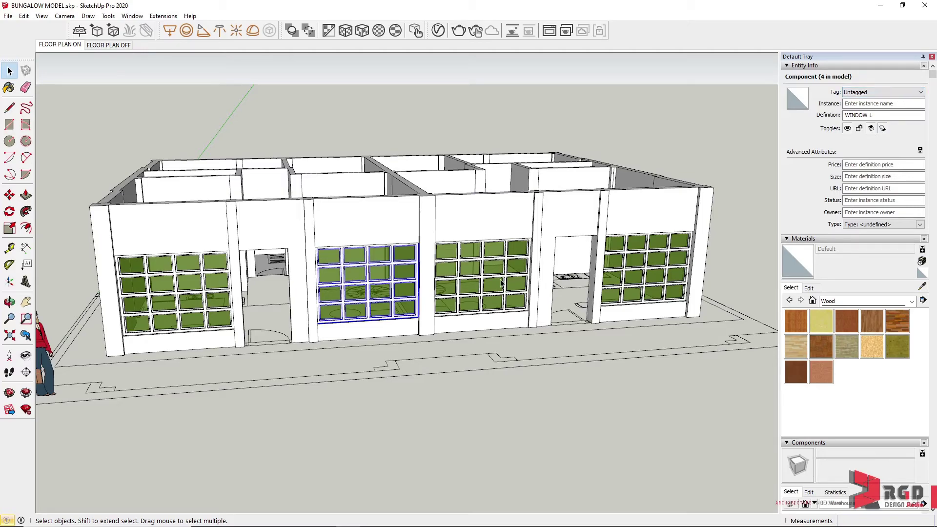
shift+click(483, 279)
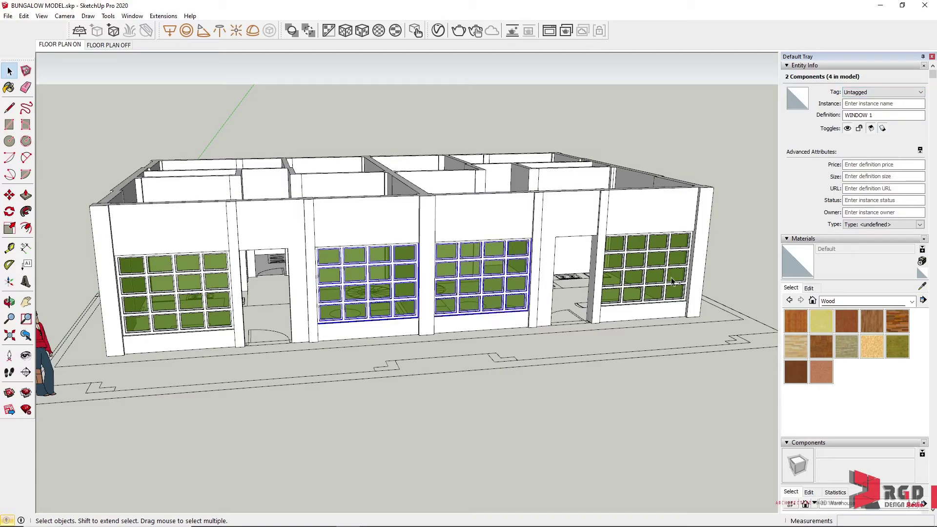
shift+click(673, 282)
click(921, 95)
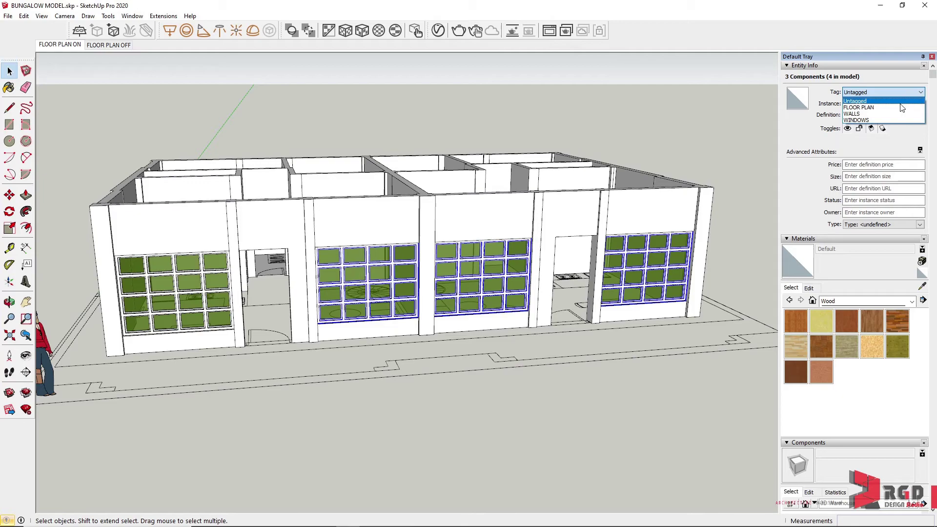